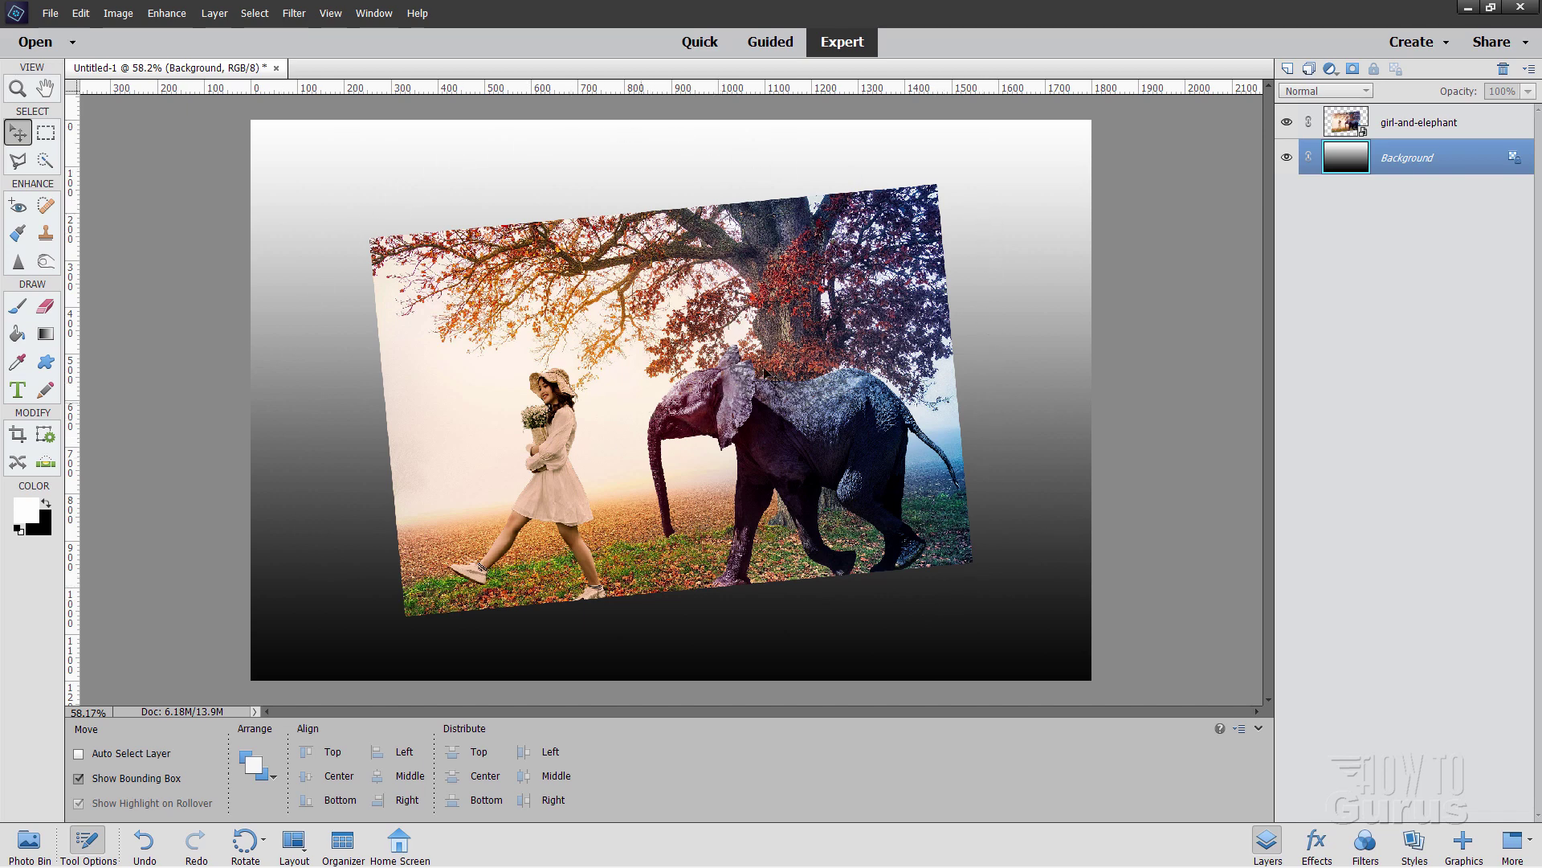
Select the girl-and-elephant layer in the Layers panel.
click(1433, 132)
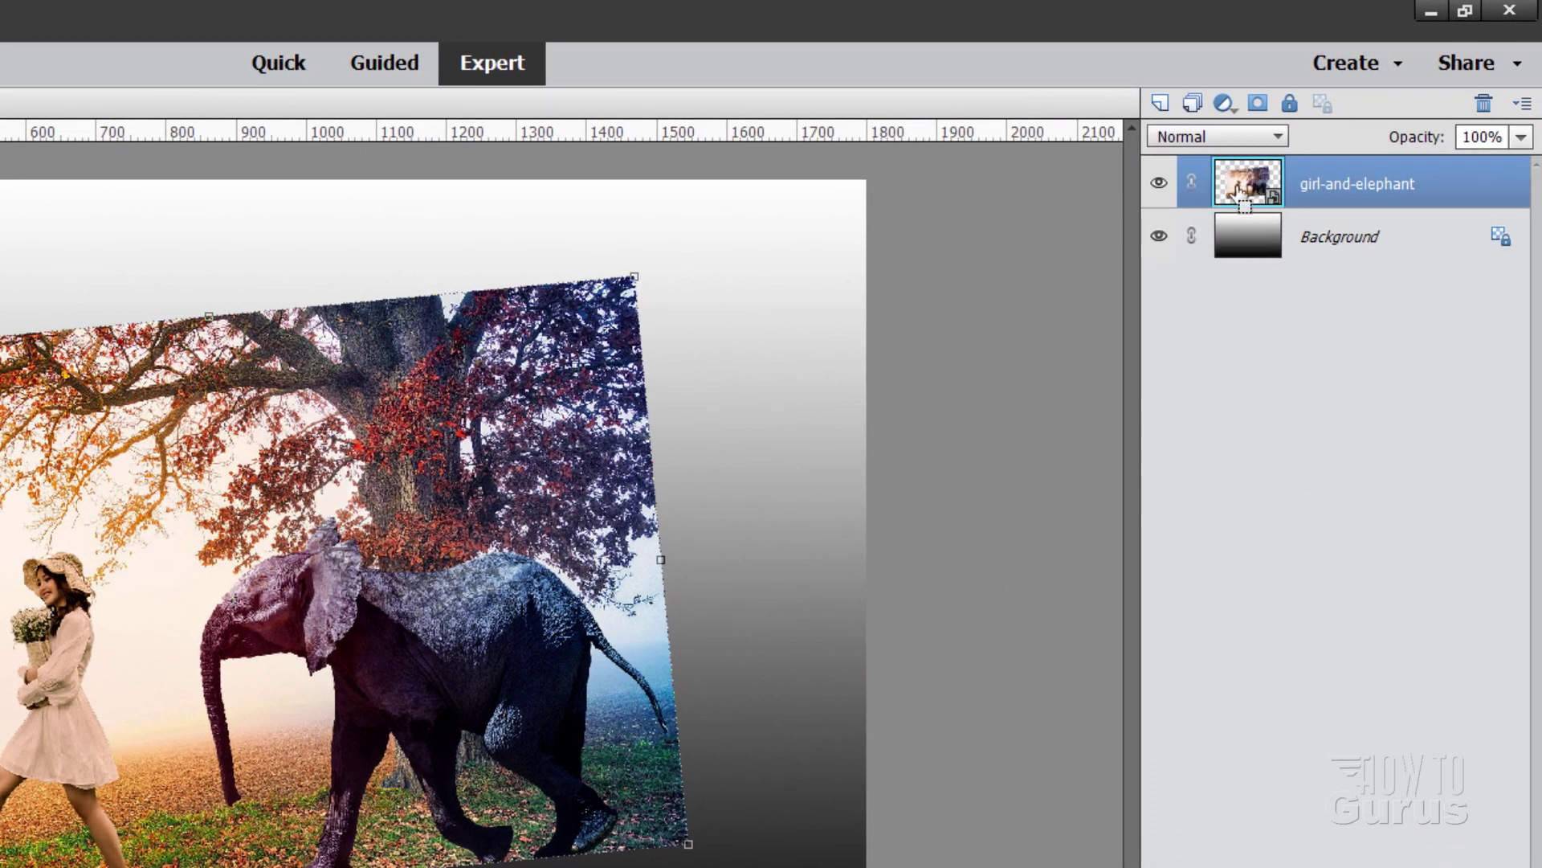
Load the girl-and-elephant layer's pixels as a selection from its thumbnail.
ctrl+click(1243, 192)
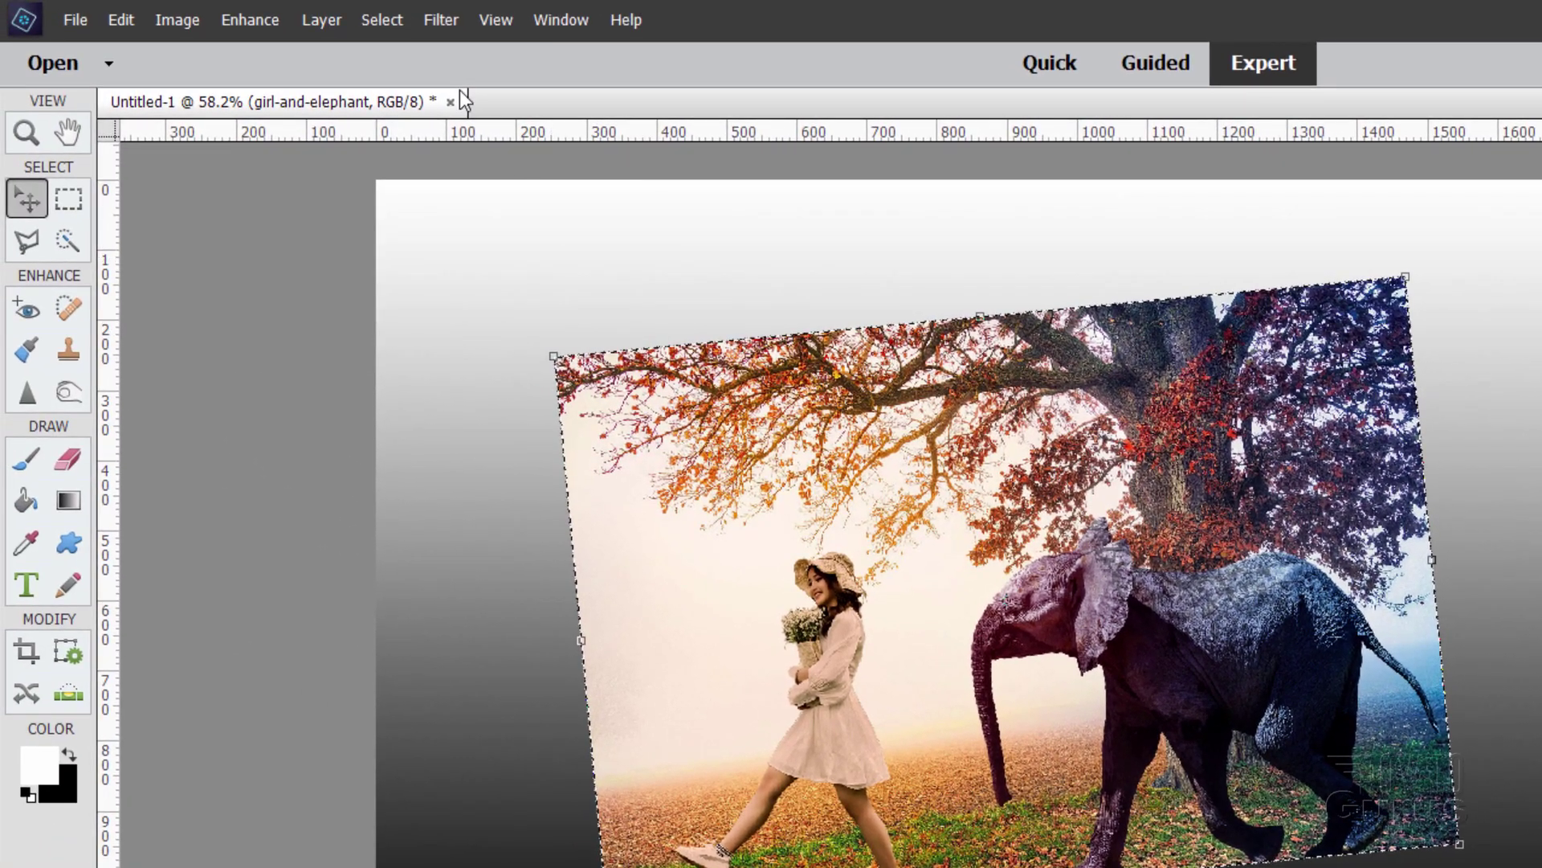
Expand the photo selection by 60 pixels with Select > Modify > Expand.
click(382, 20)
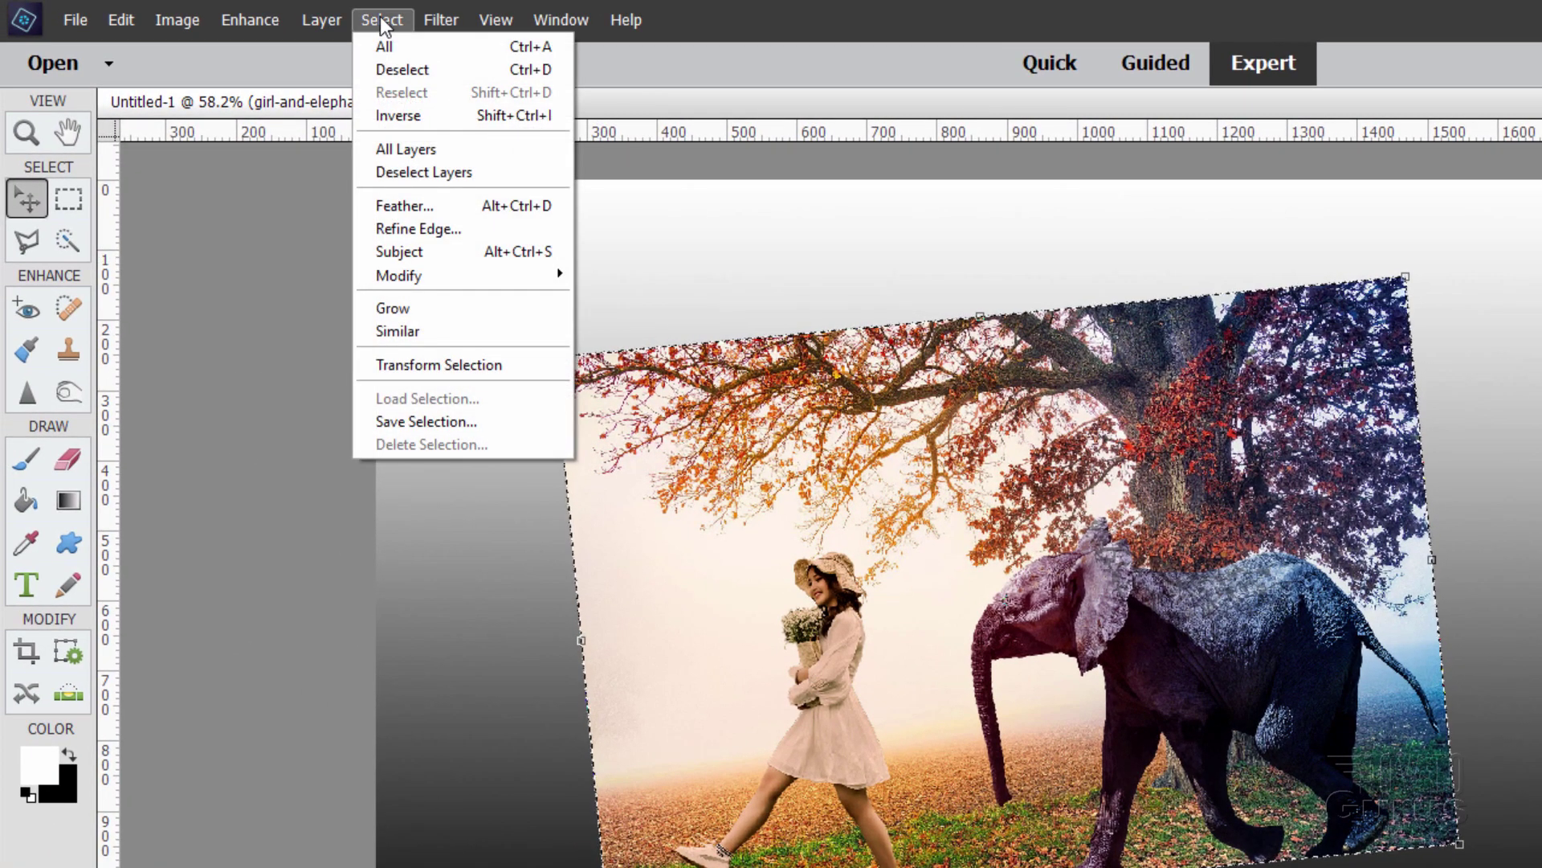
mouse_move(464, 281)
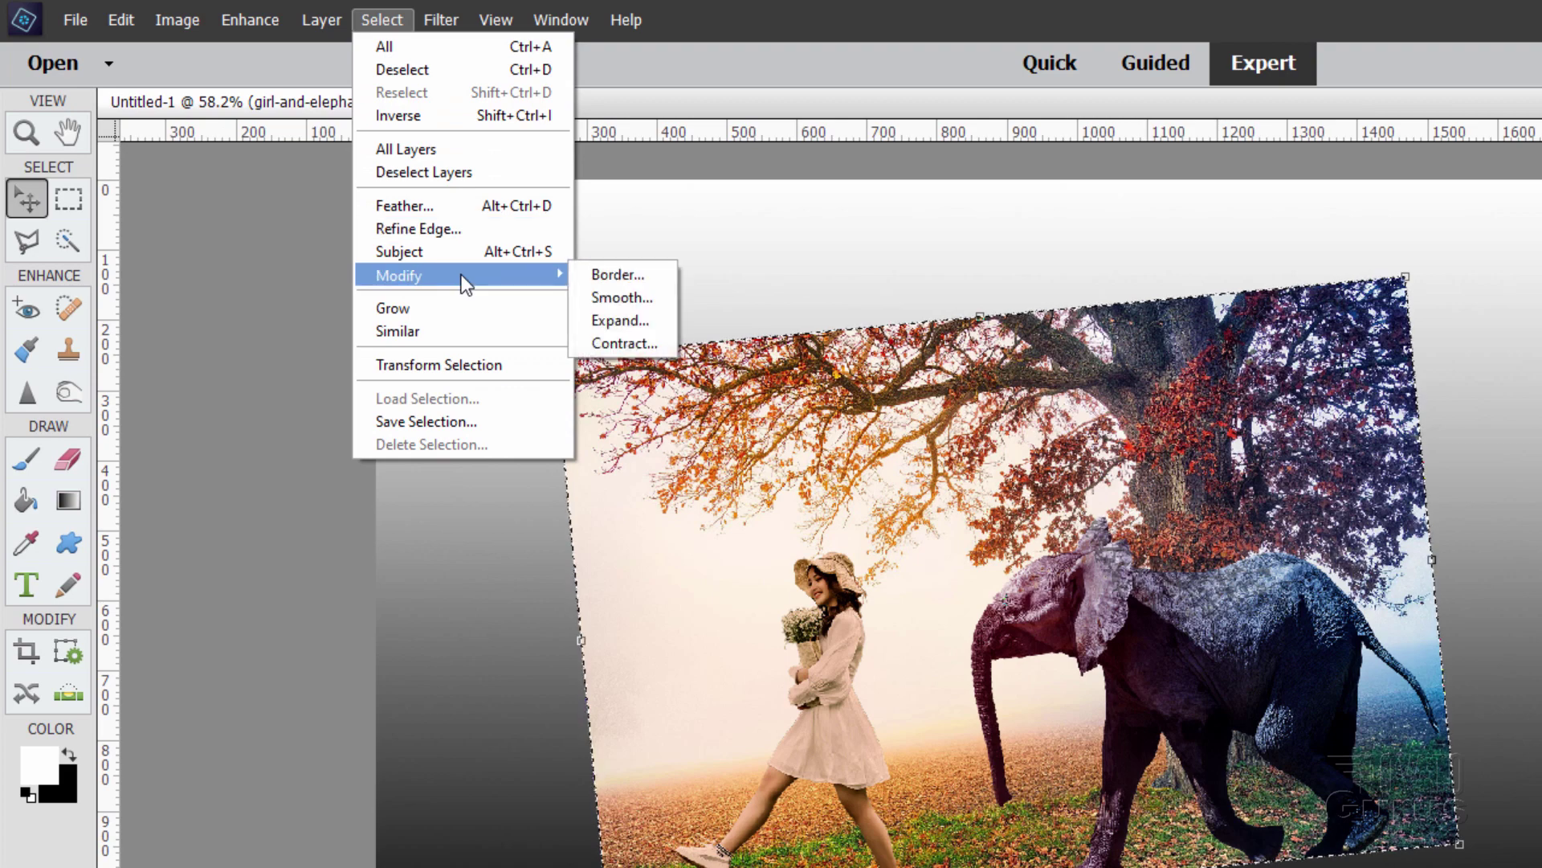
click(621, 320)
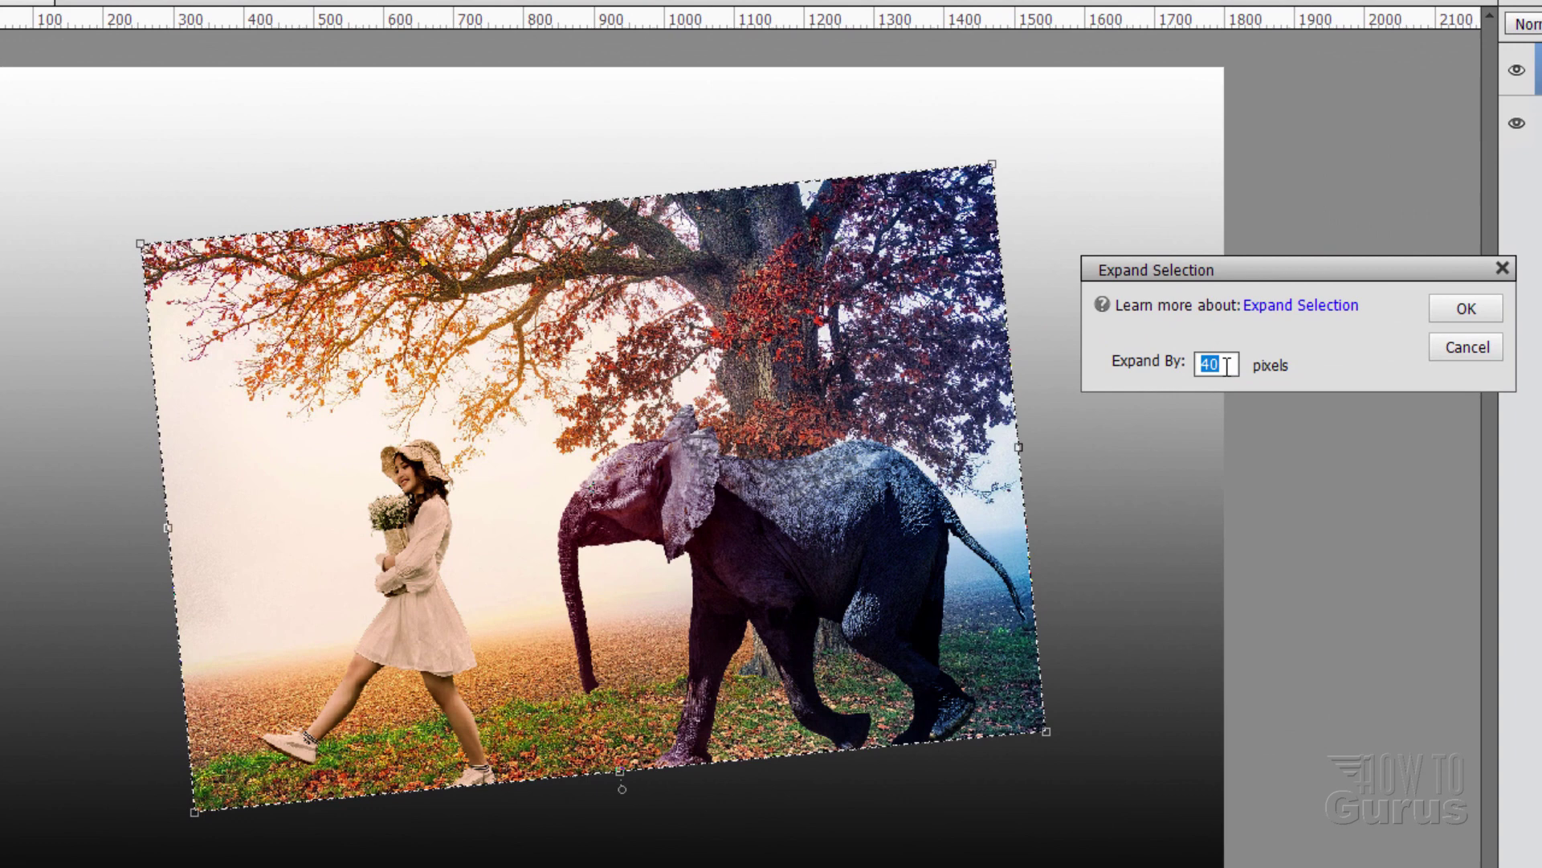
text(60)
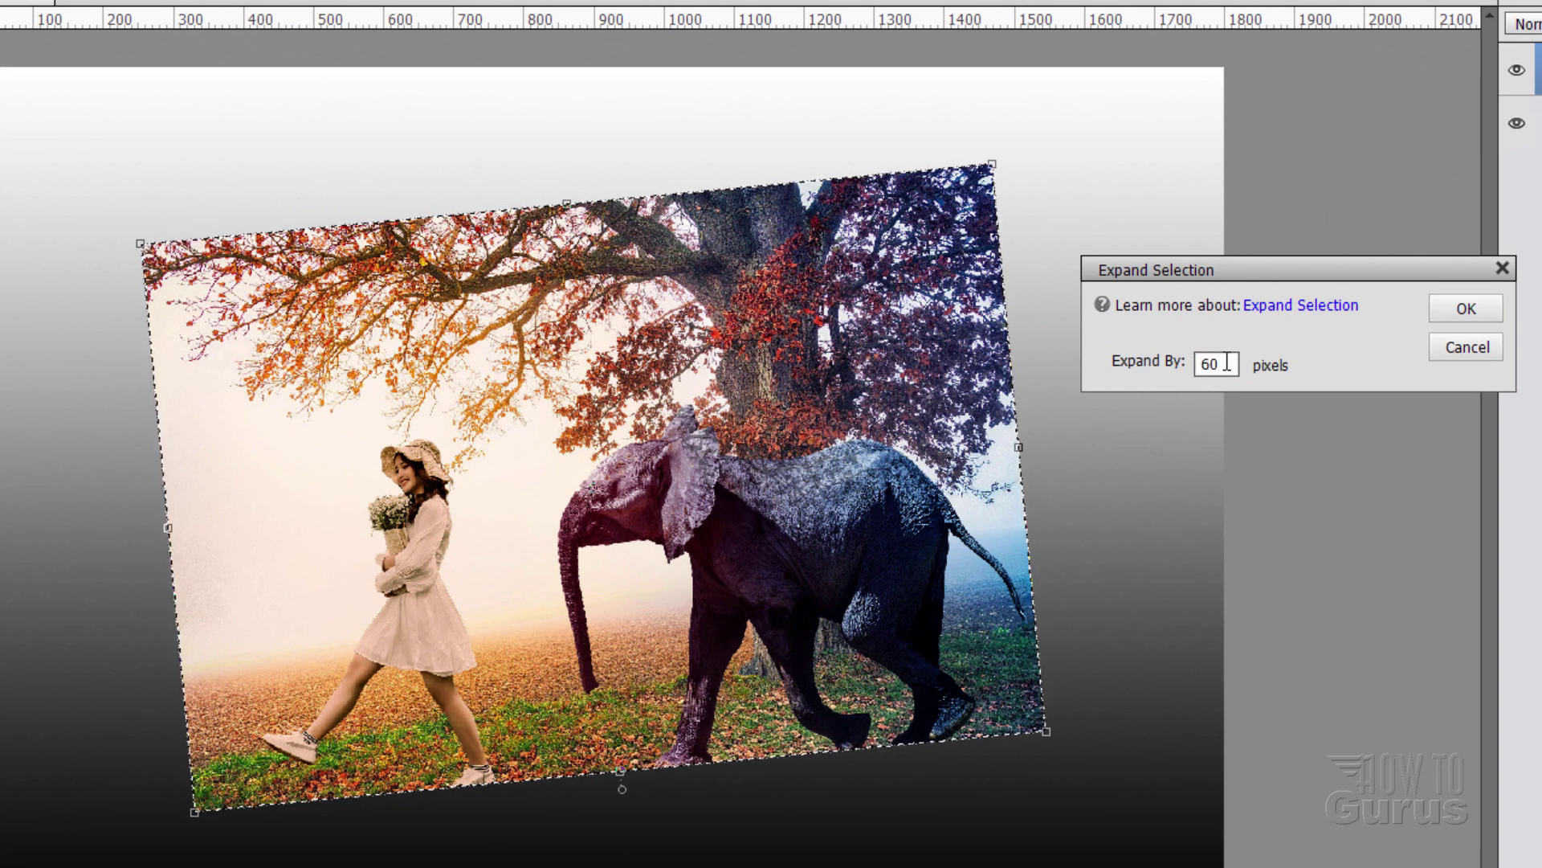
drag(1229, 362, 1185, 368)
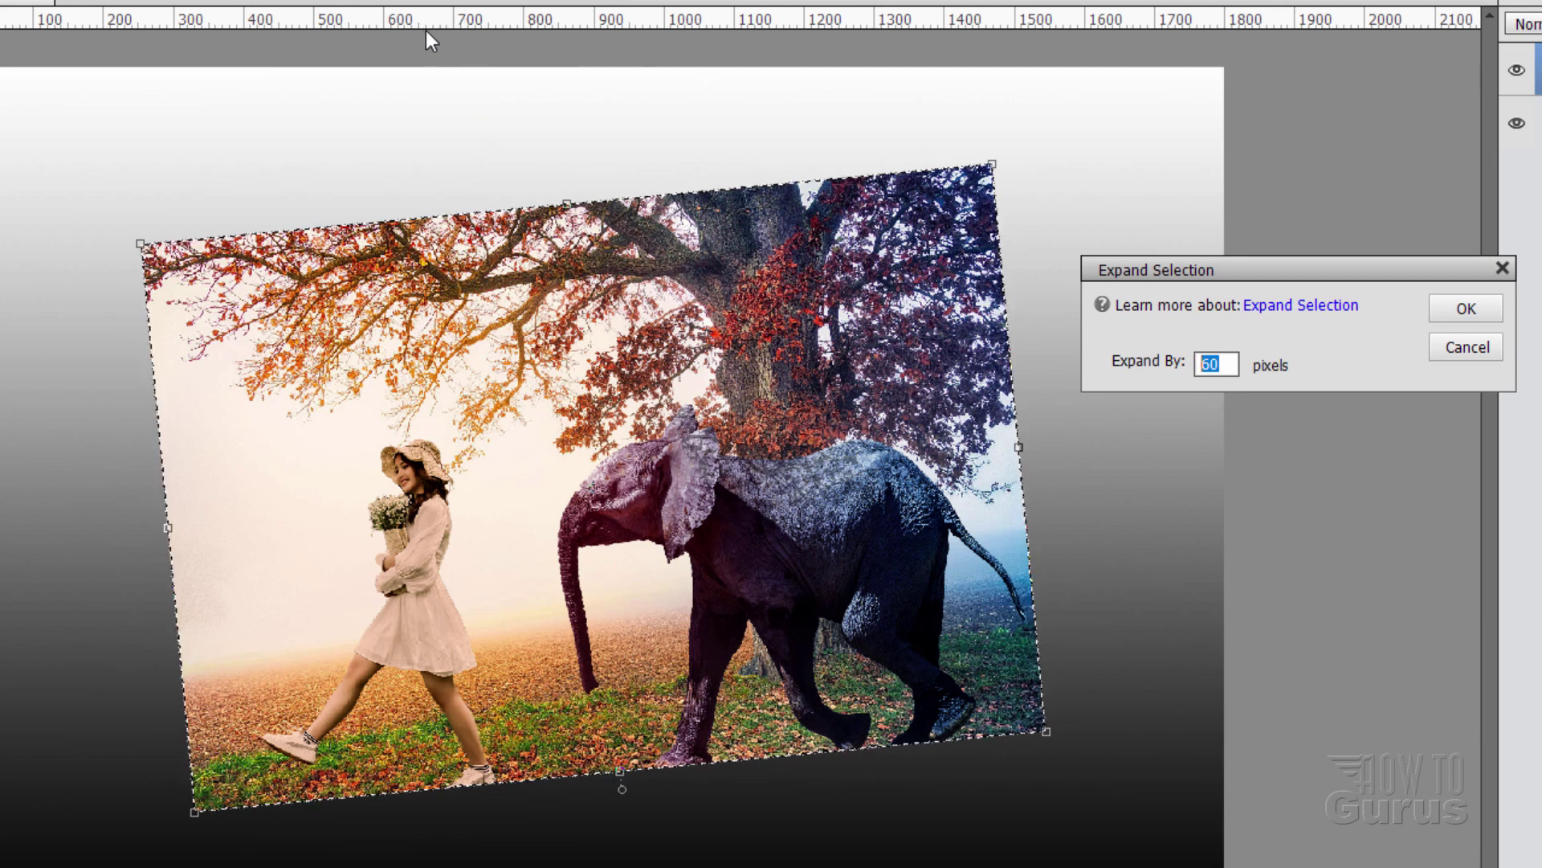
key(Return)
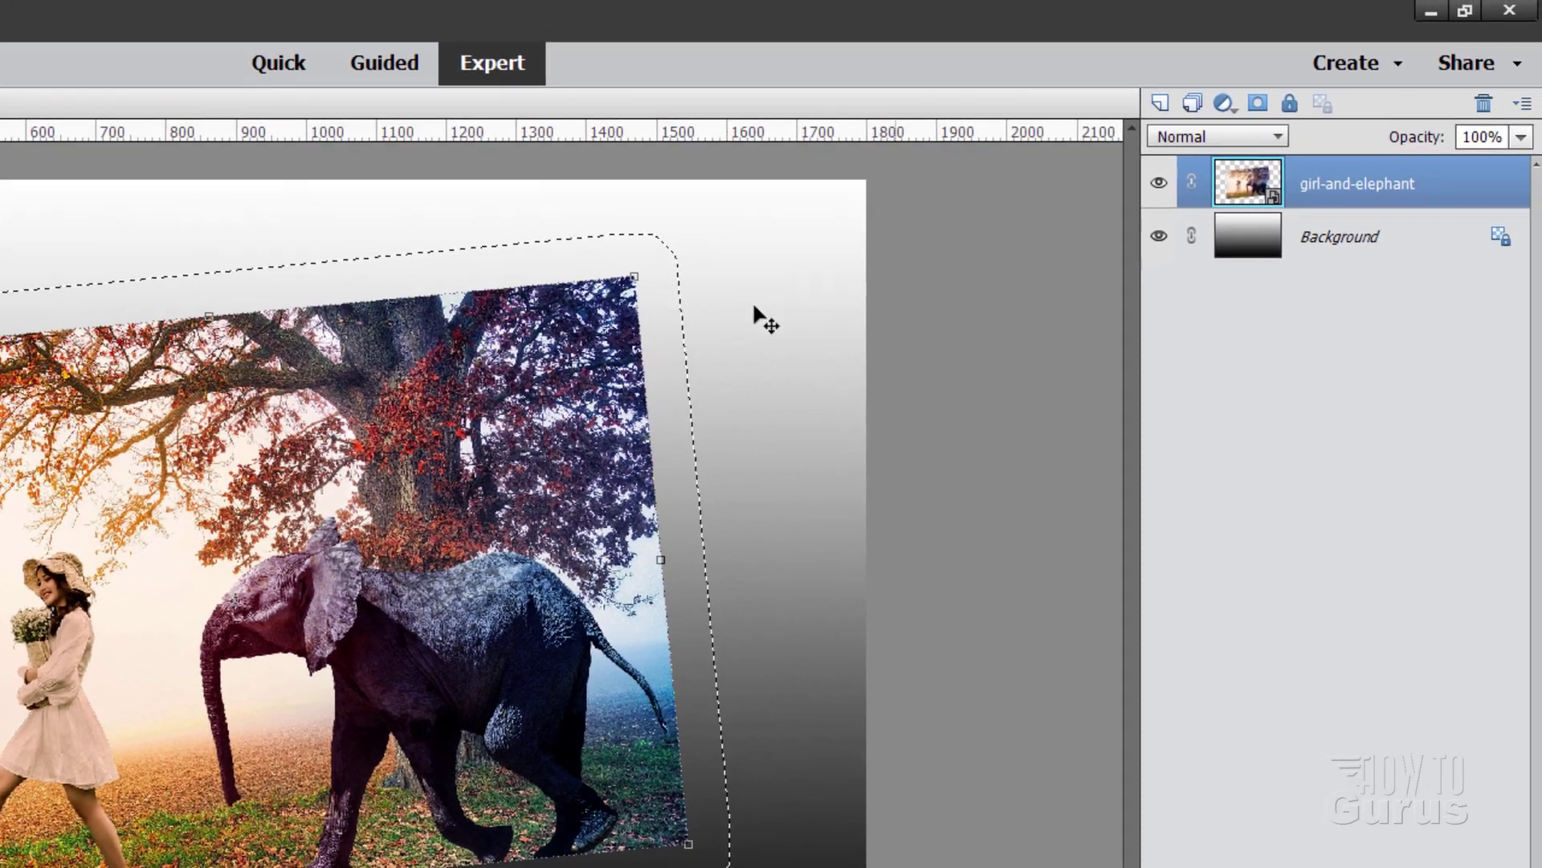
On a new Layer 1 above Background, fill the expanded selection with white and deselect.
click(1374, 238)
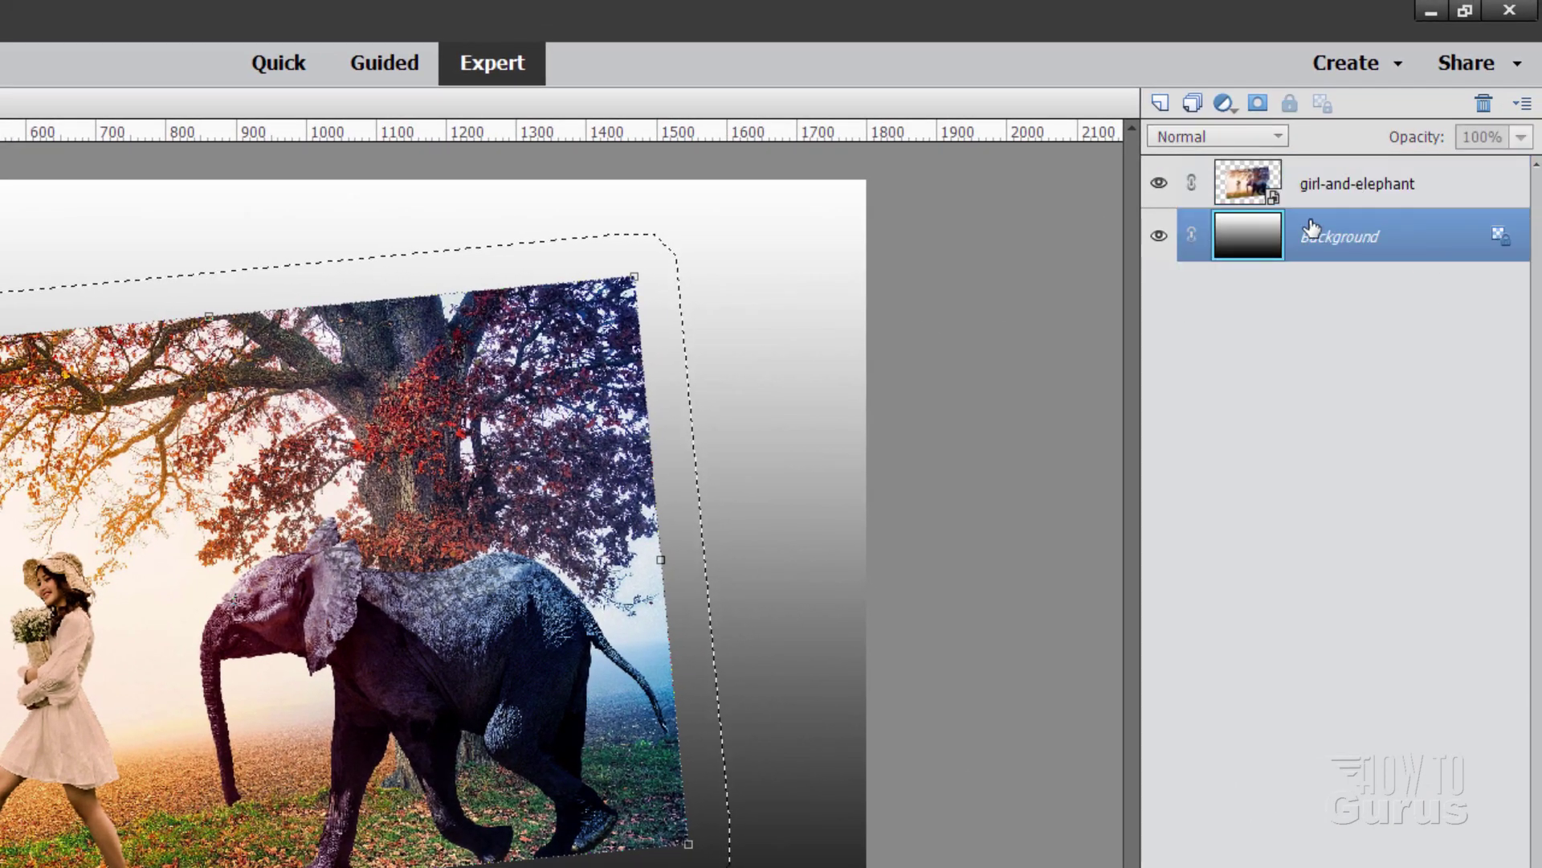
click(1163, 105)
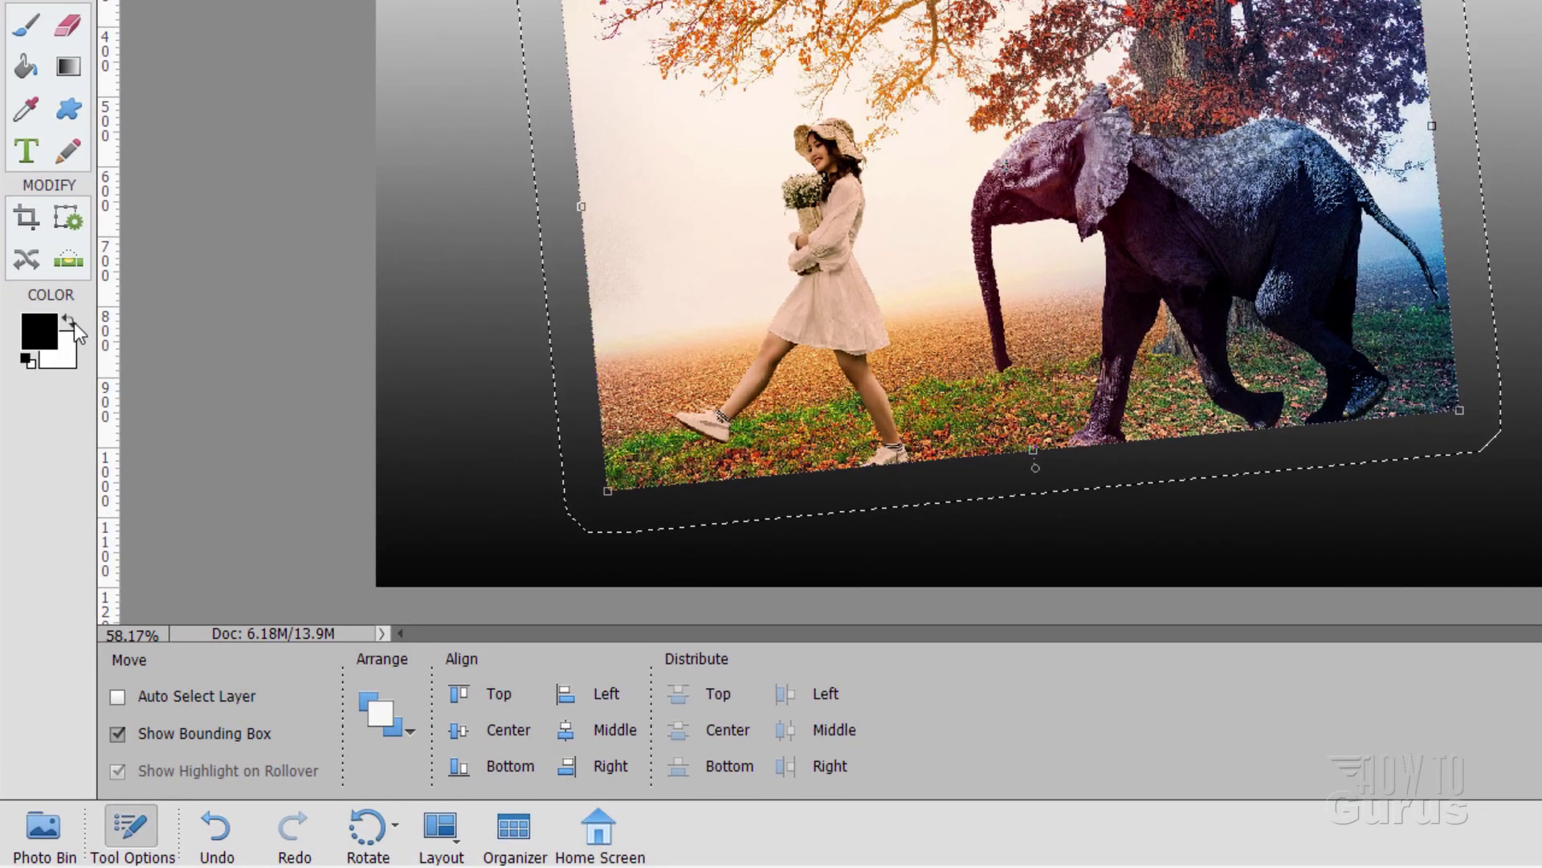
click(71, 321)
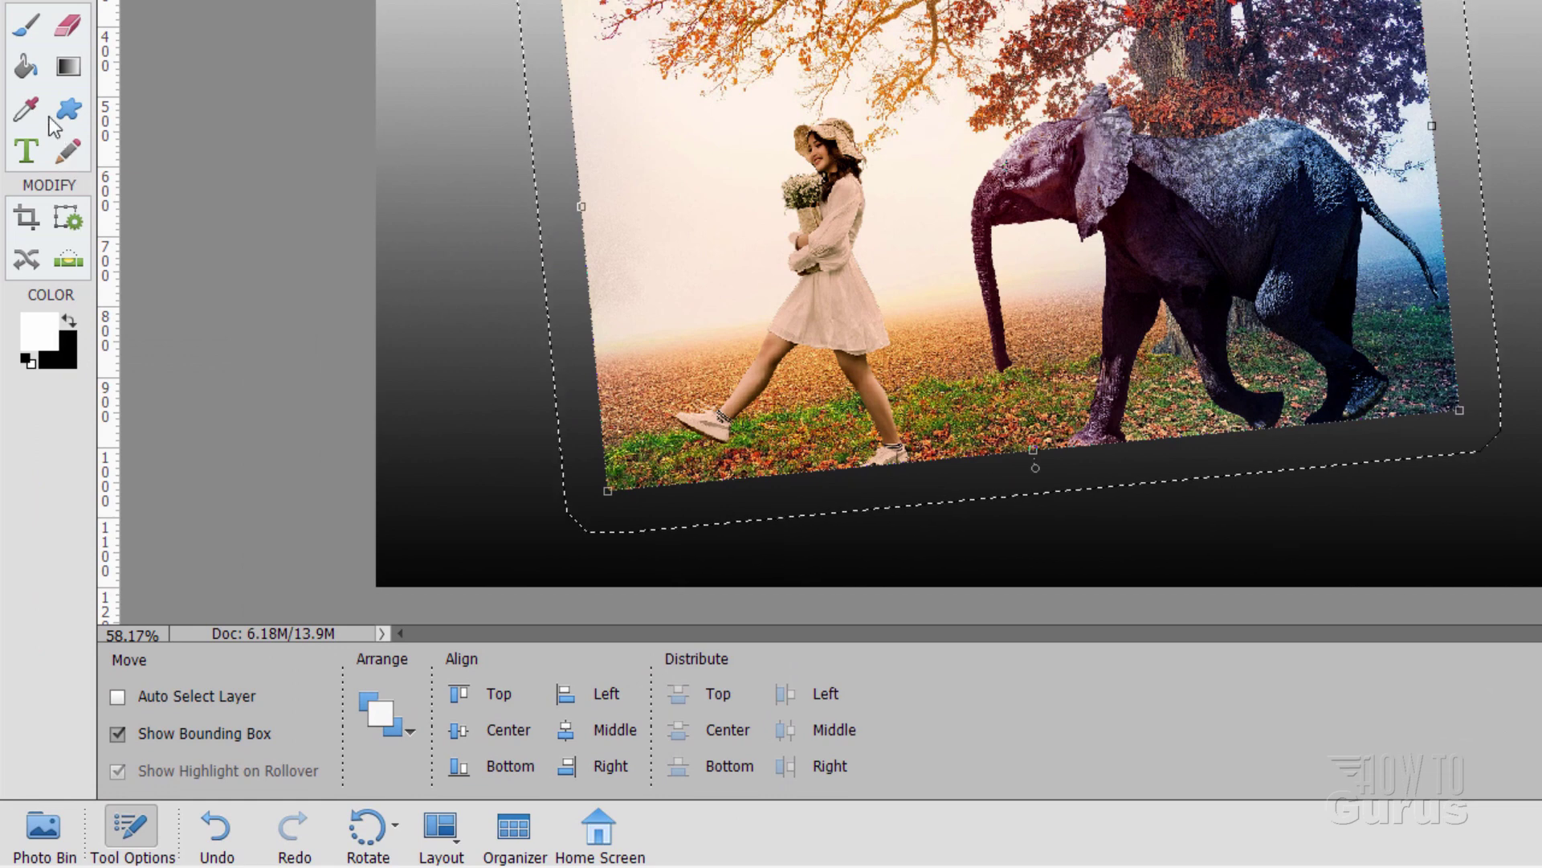
click(25, 66)
click(572, 235)
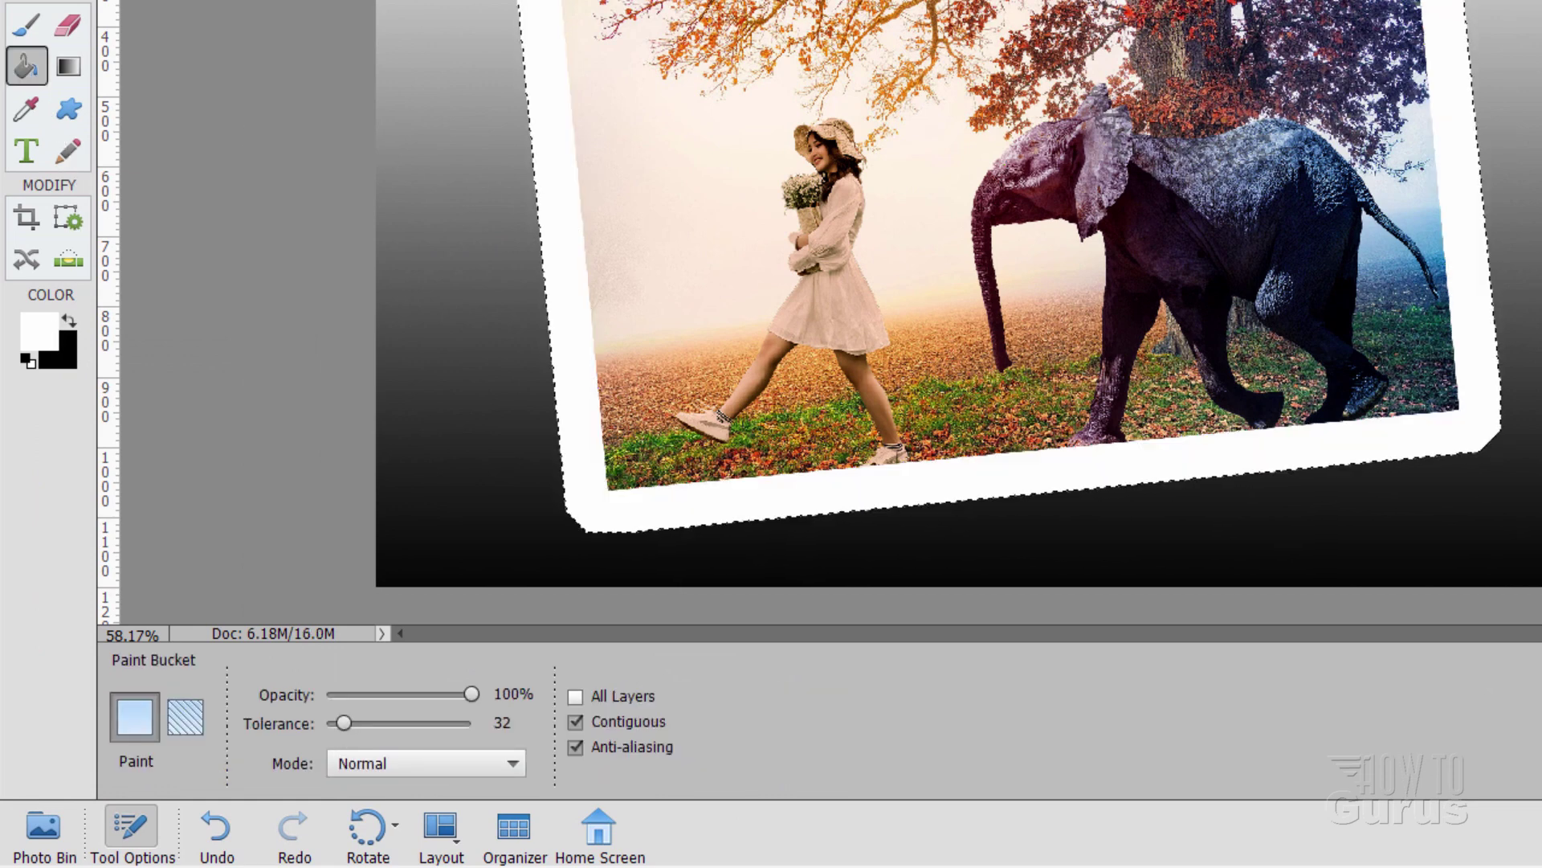
key(ctrl+d)
key(v)
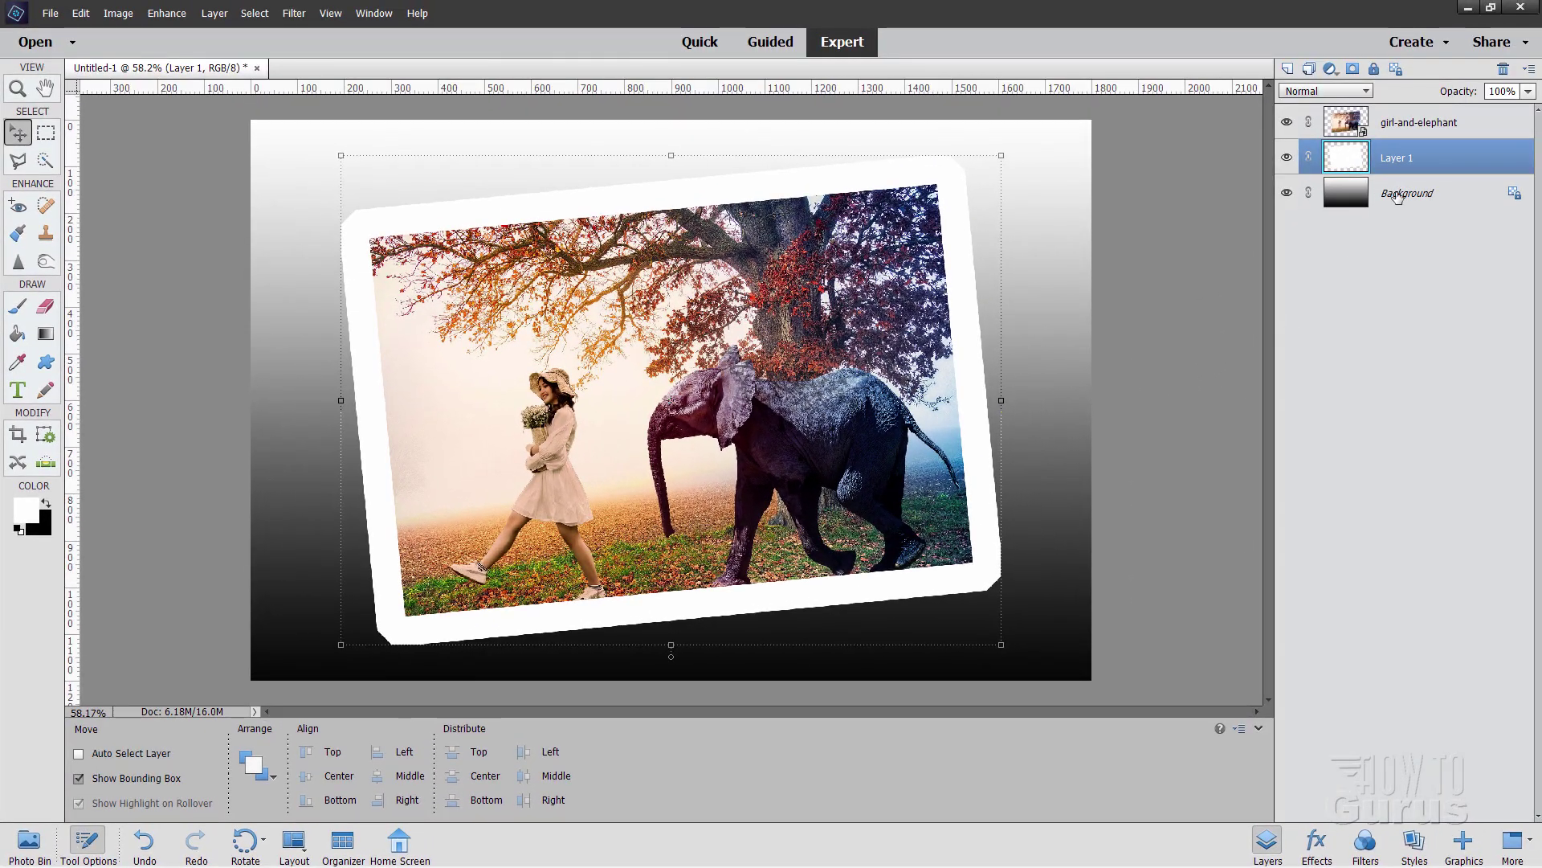
click(1398, 197)
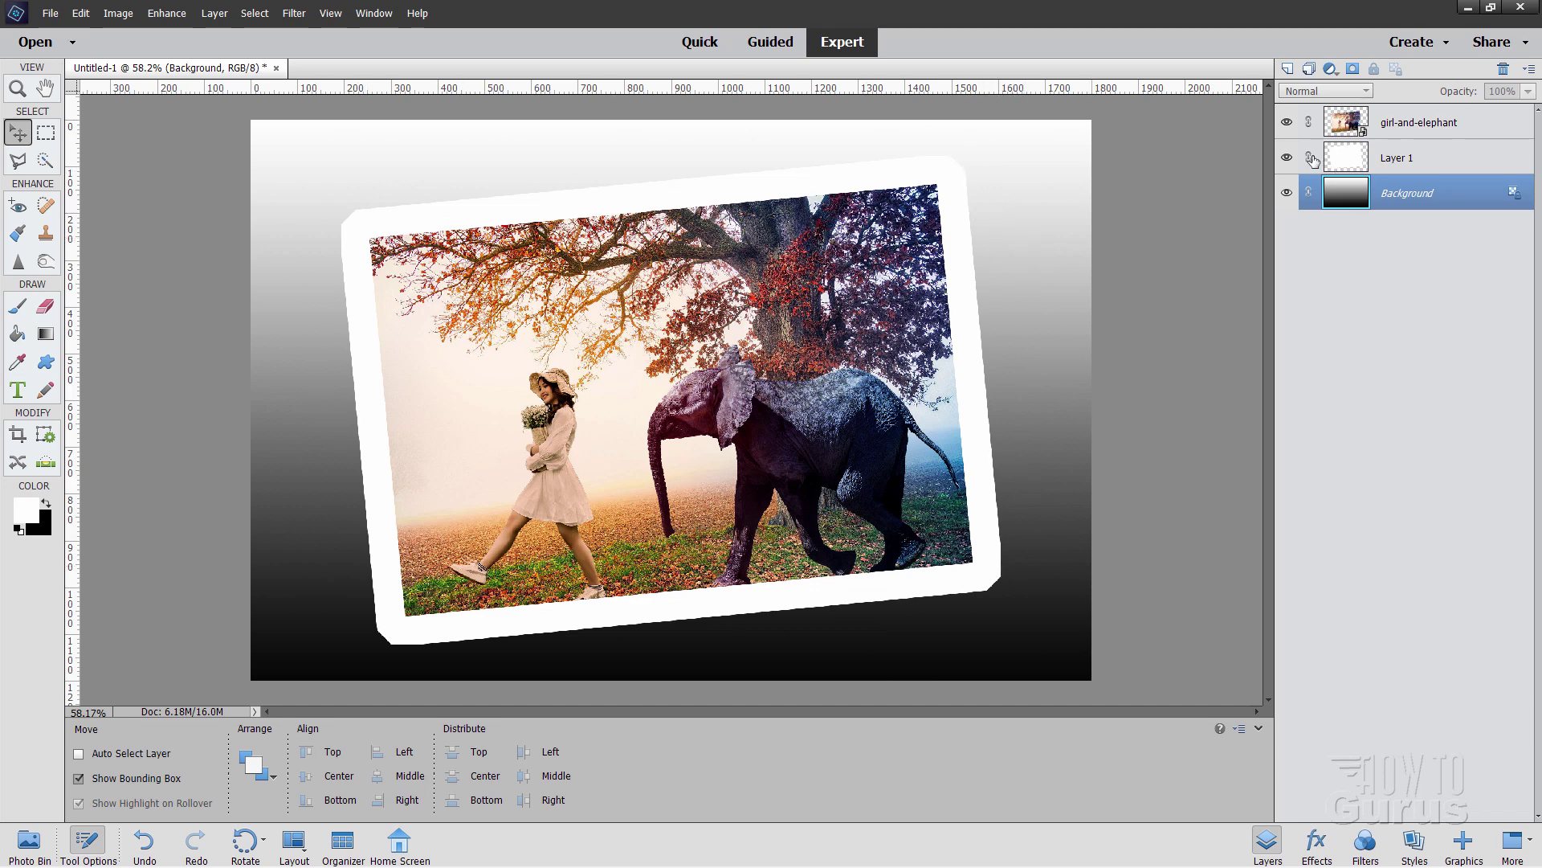
Hide Layer 1's white frame and reload the girl-and-elephant photo's outline as a selection.
click(1287, 158)
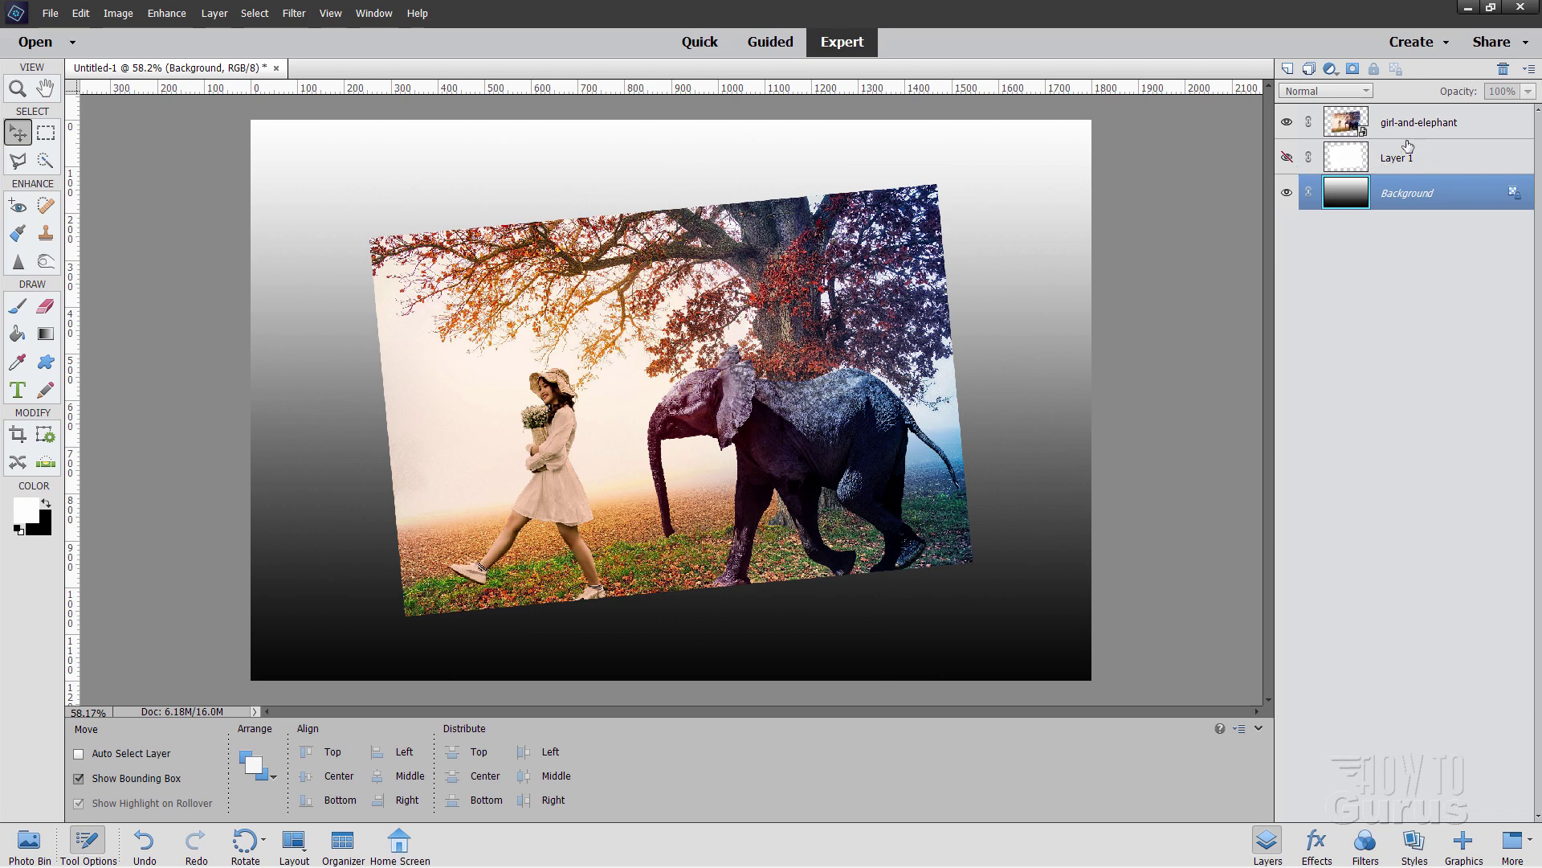
click(1312, 125)
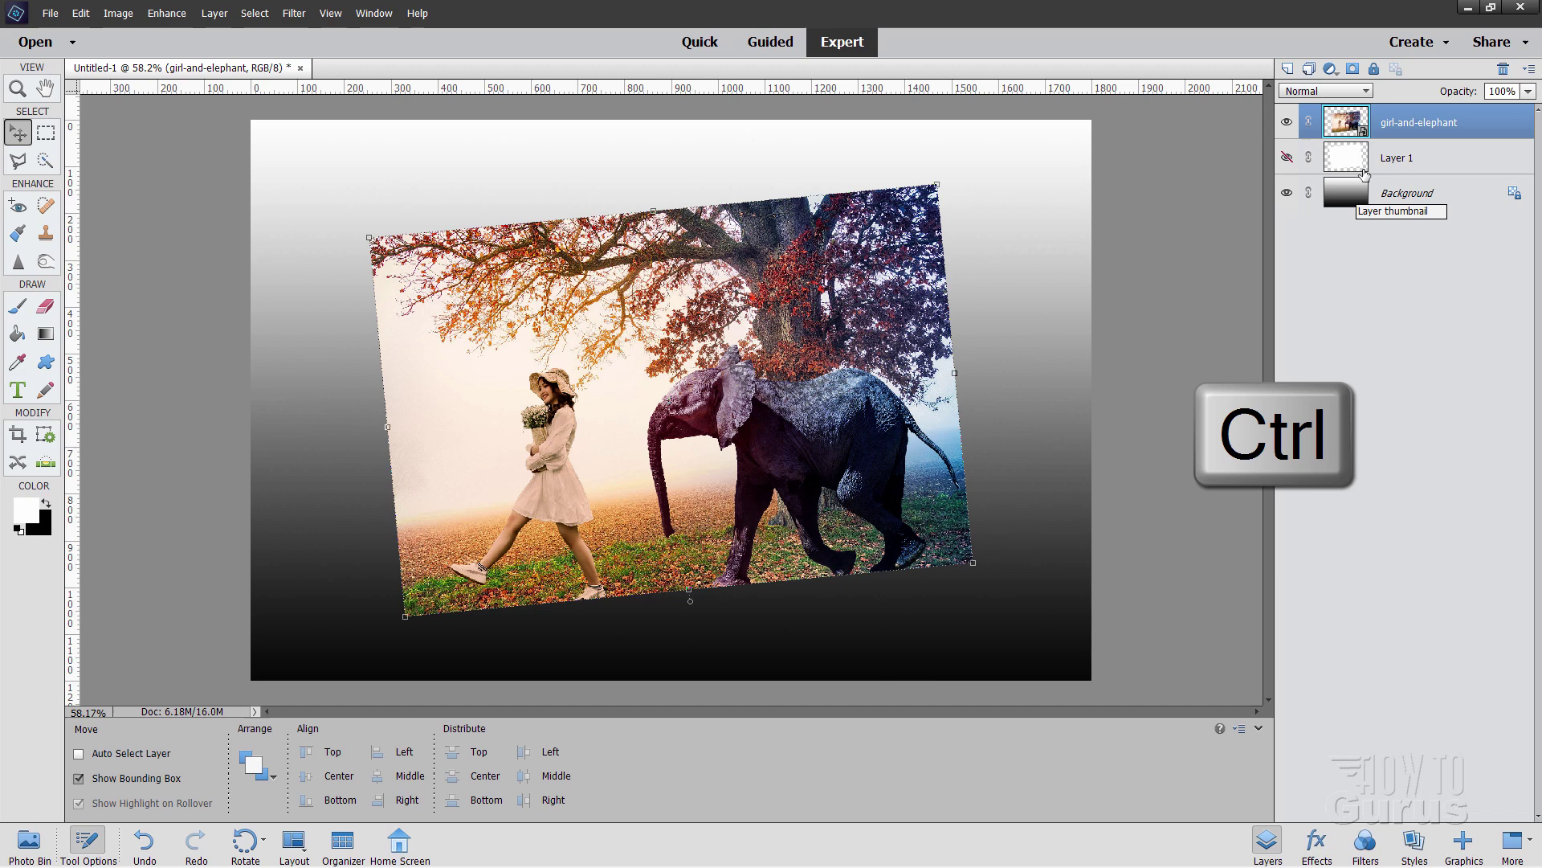
ctrl+click(1350, 127)
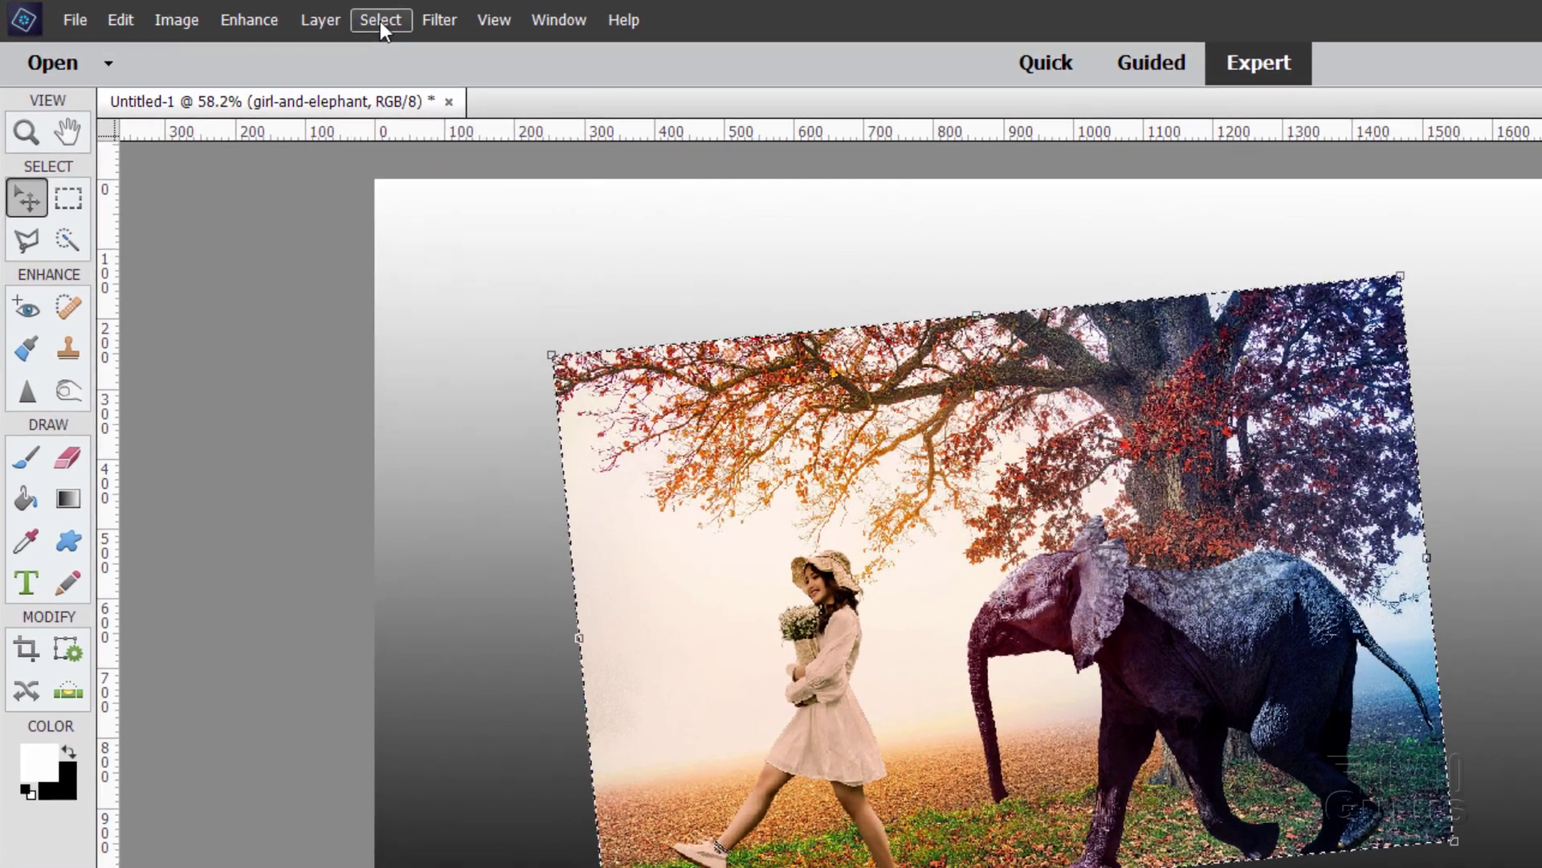
Transform the selection with Constrain Proportions off and set its width to 110%.
click(305, 16)
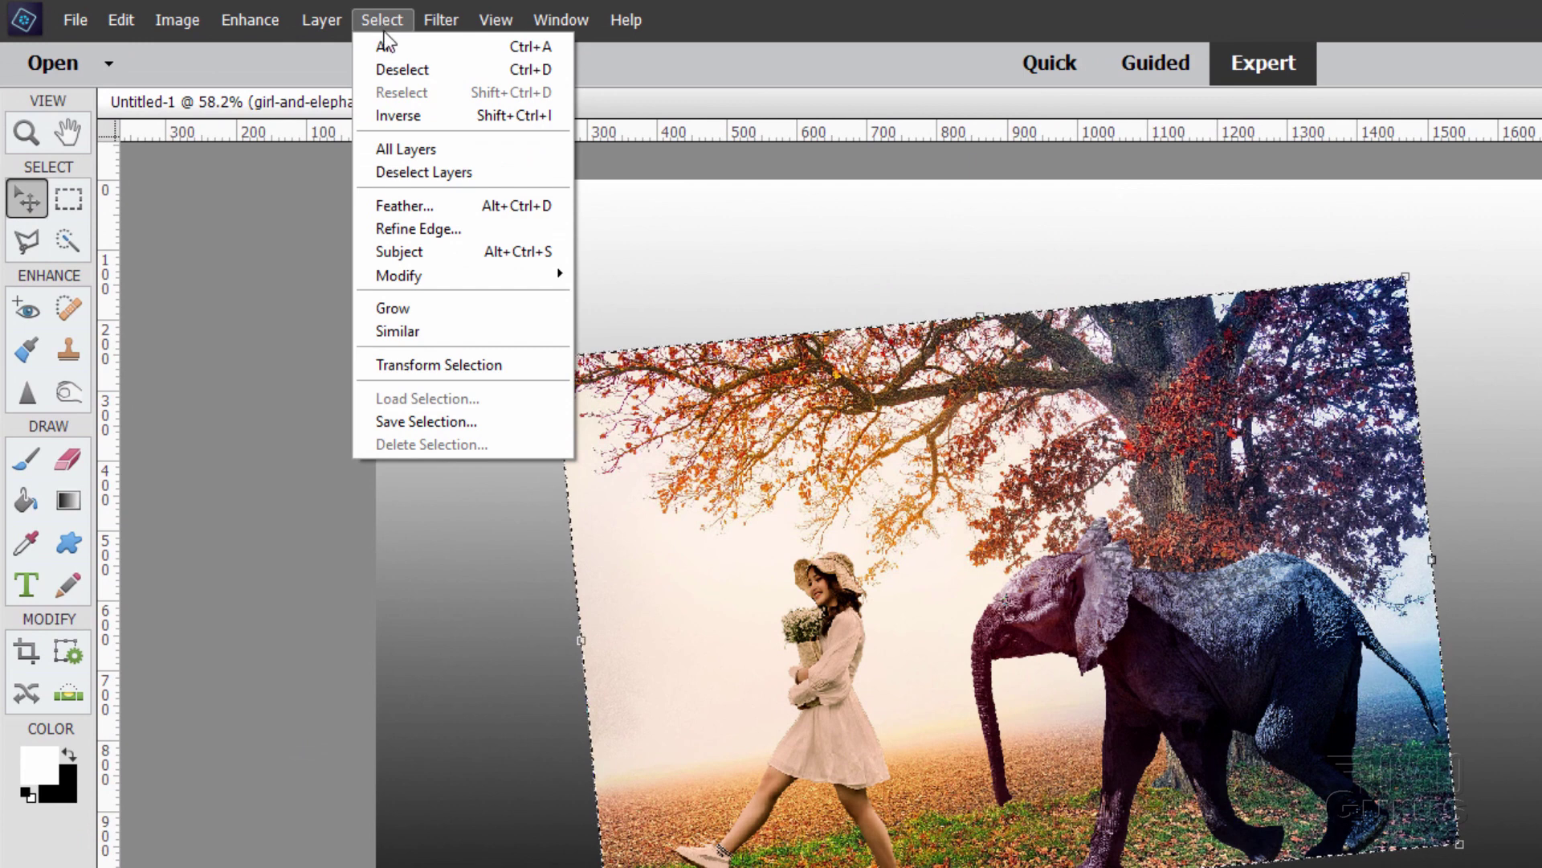
click(391, 363)
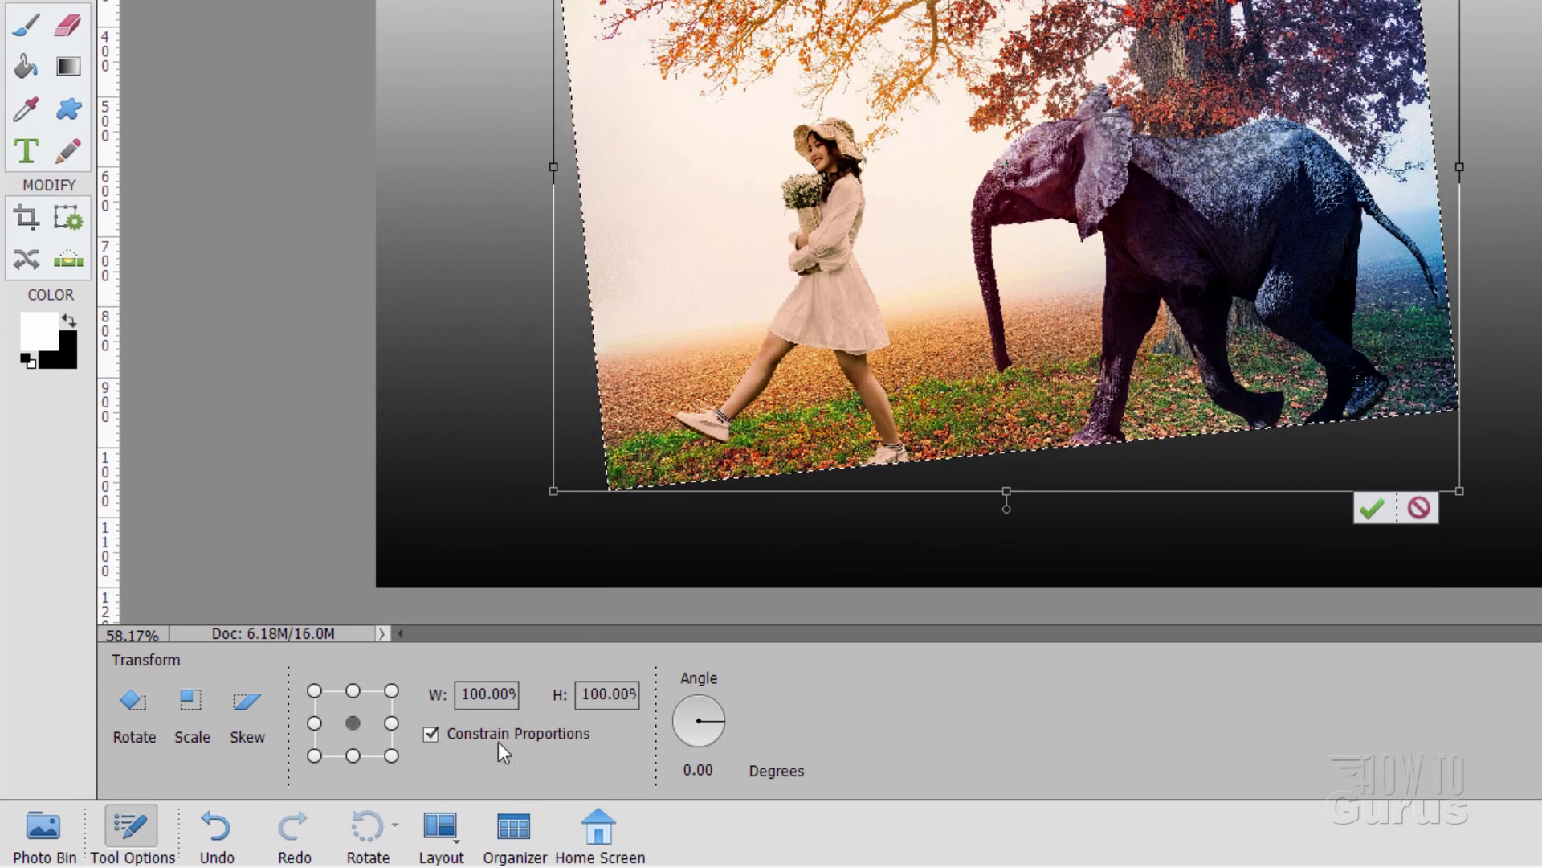
click(436, 739)
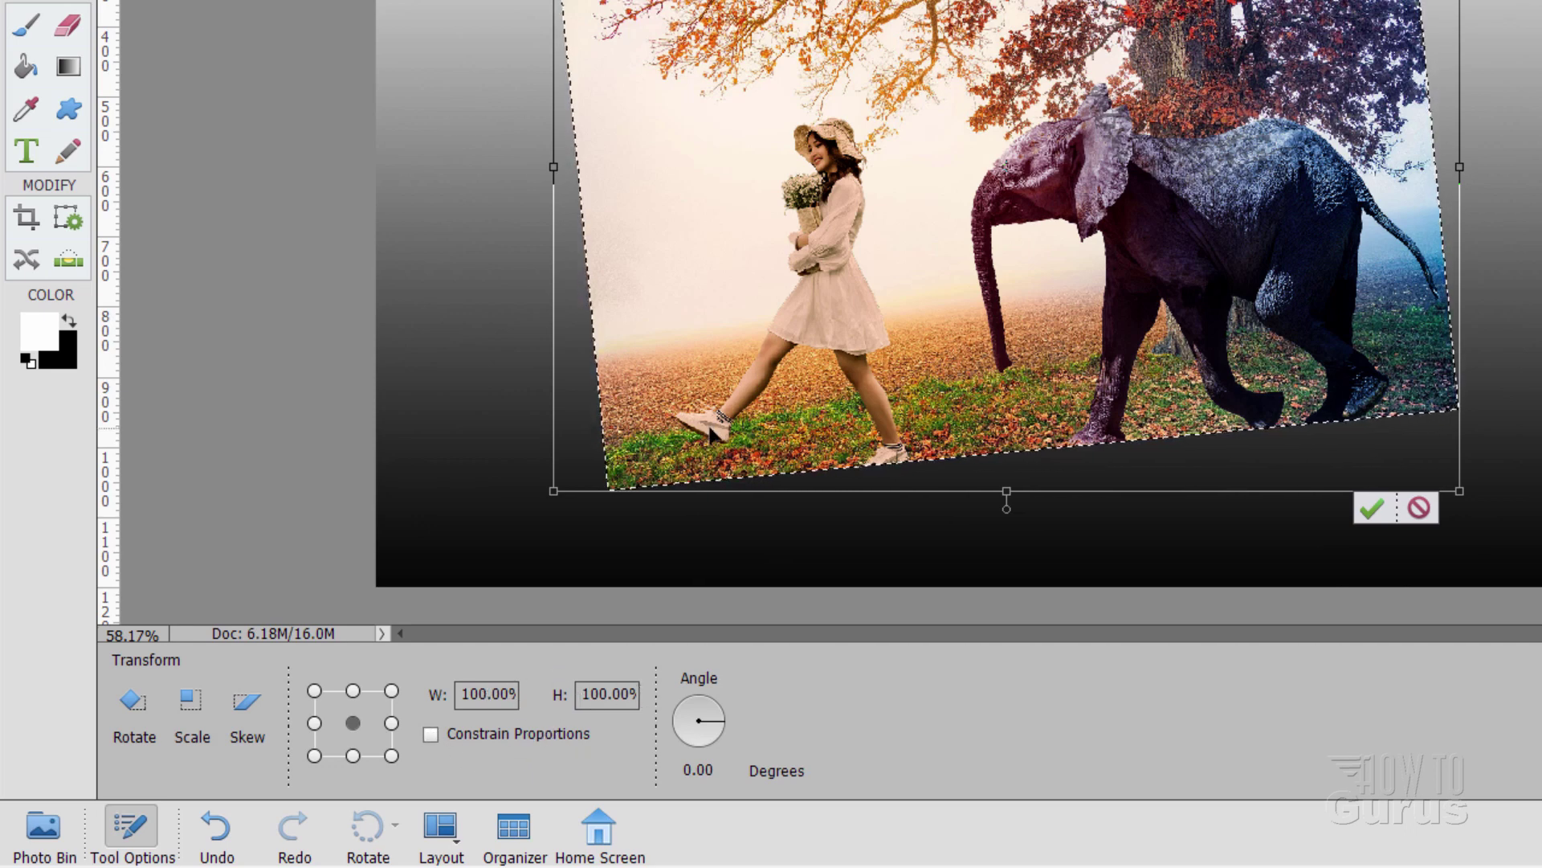
click(483, 696)
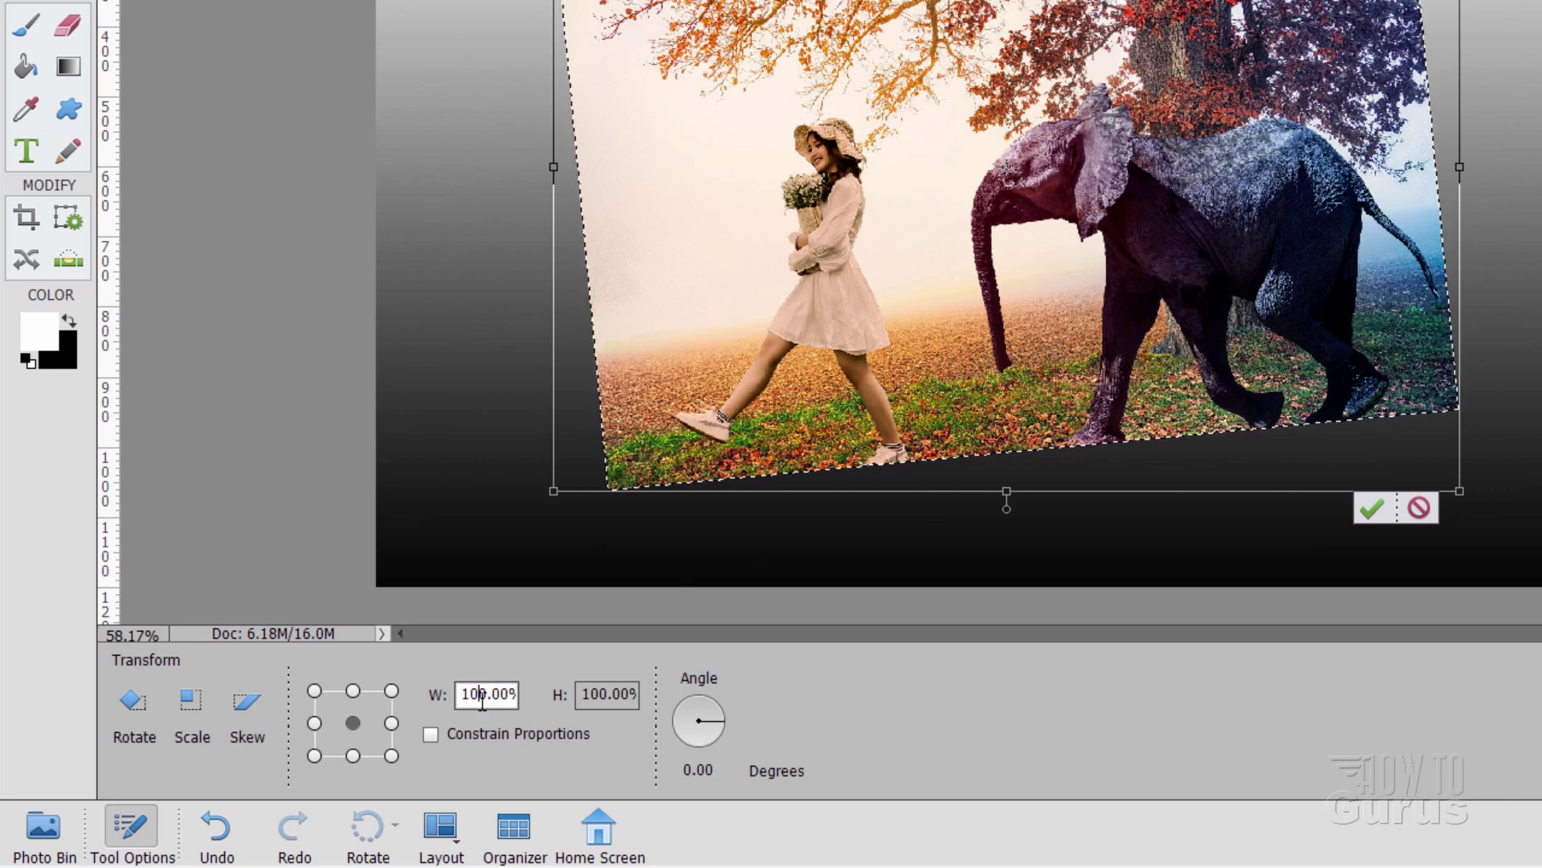
key(BackSpace)
text(2)
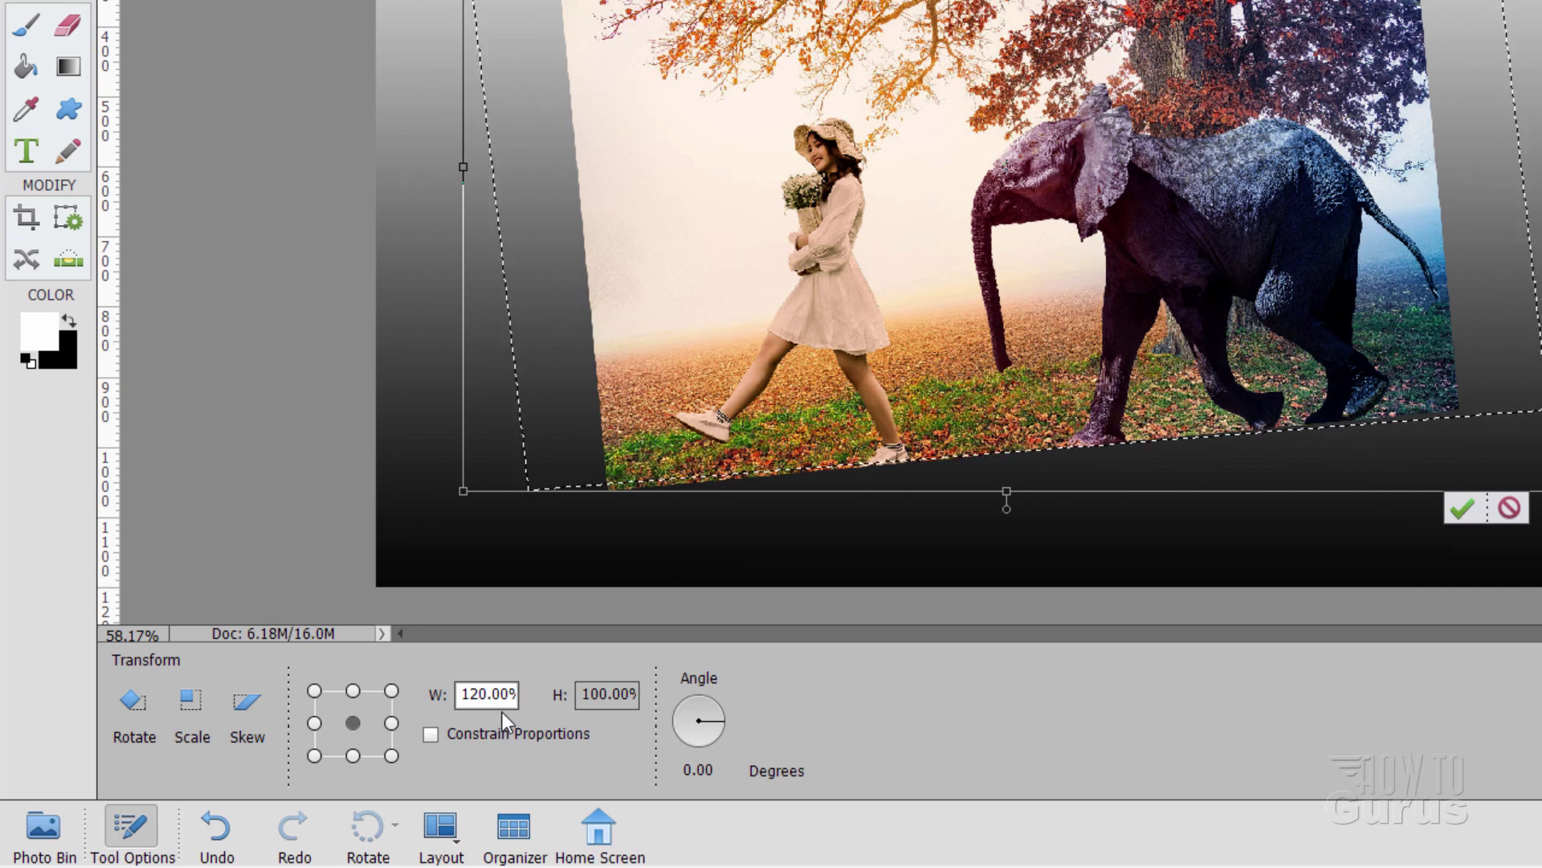
key(BackSpace)
text(1)
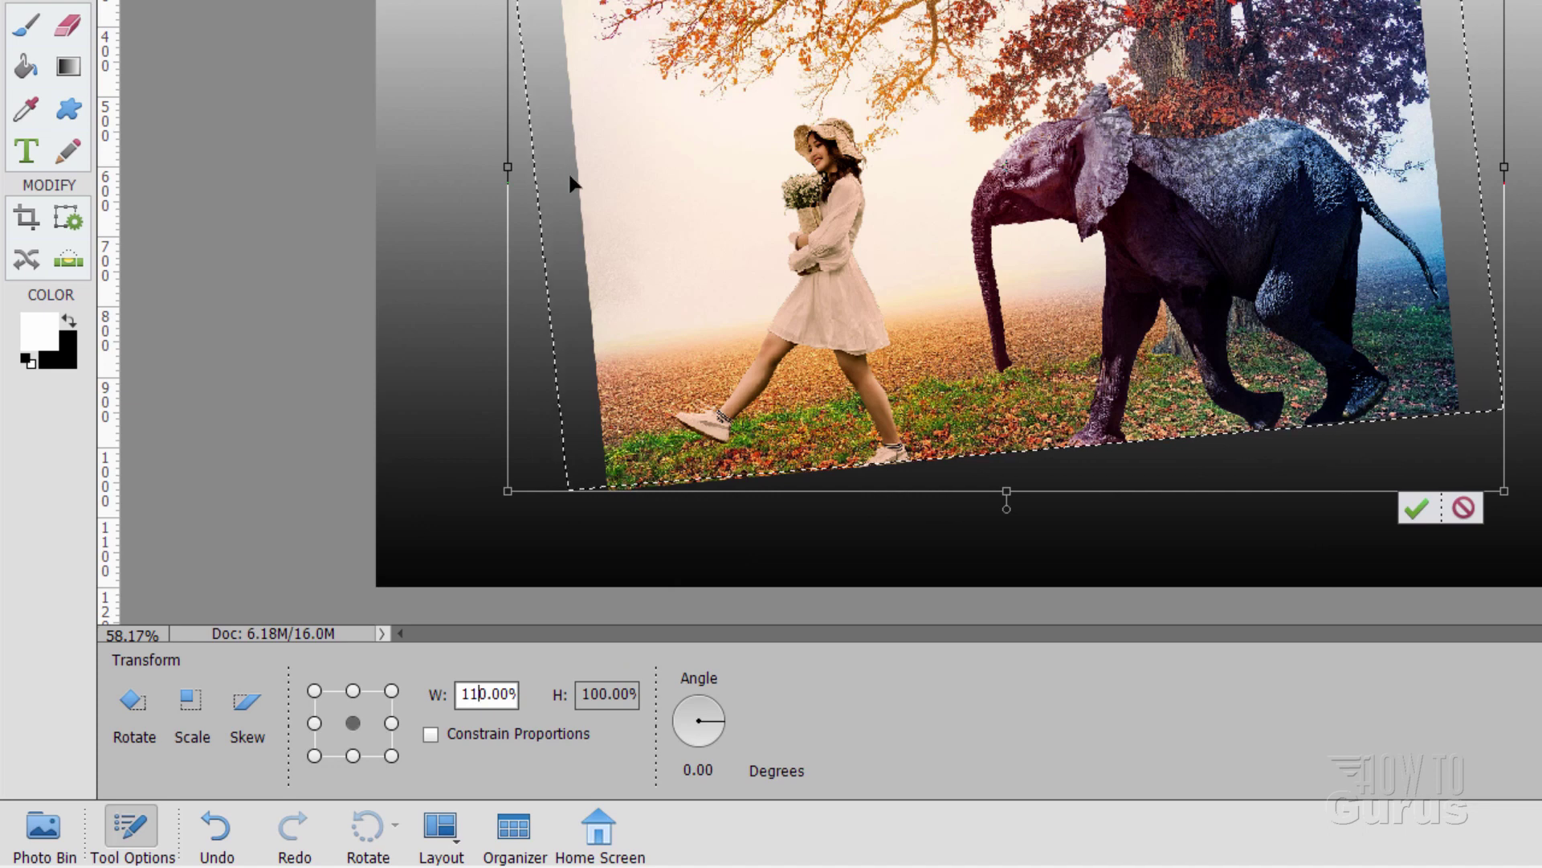
Set the selection height to 114% and commit the transform.
click(598, 693)
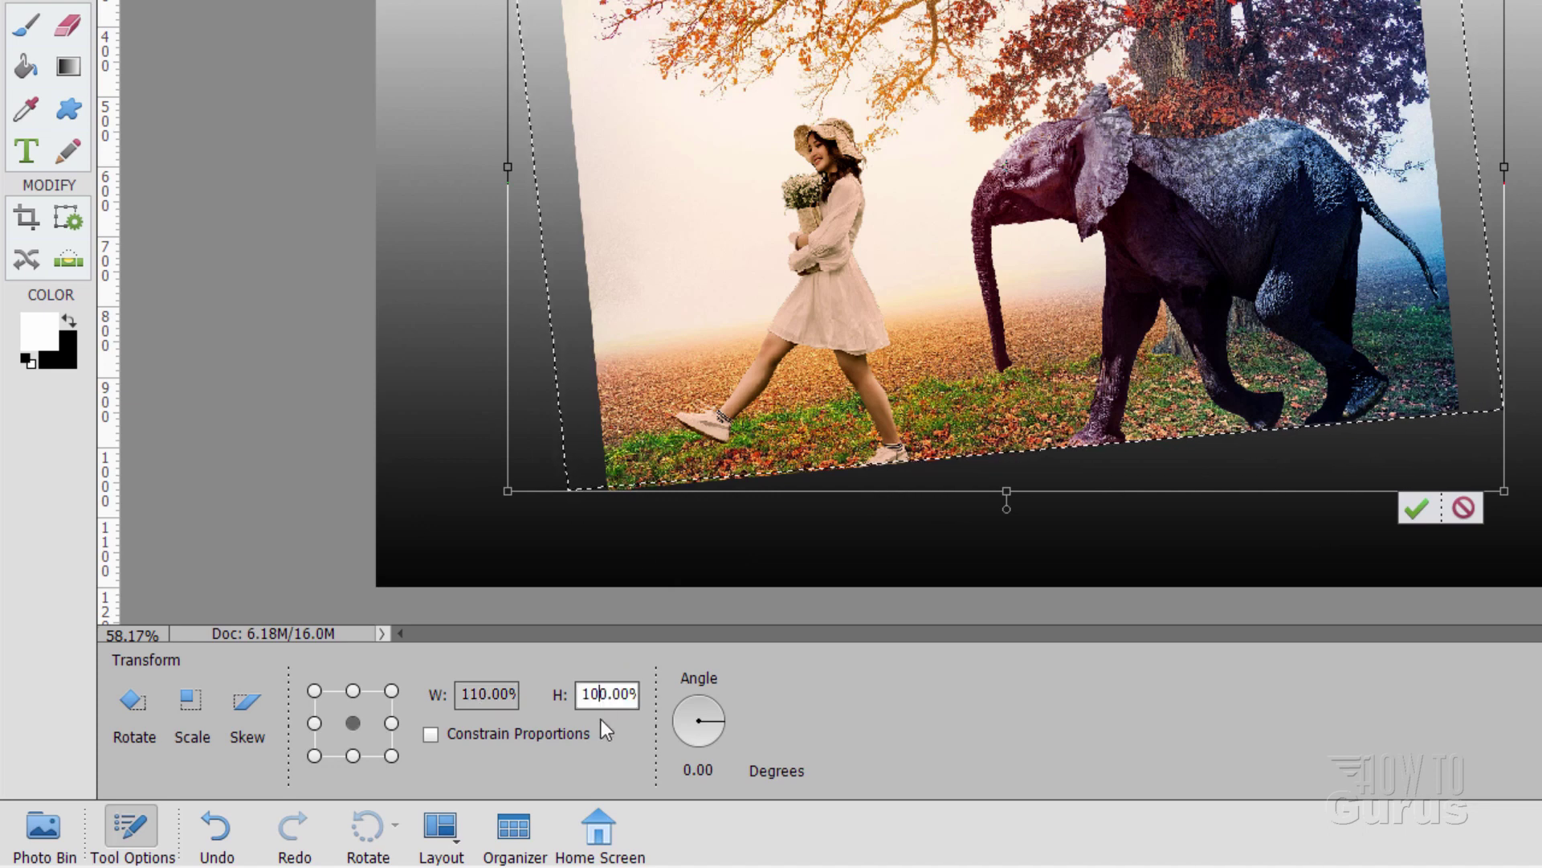
key(BackSpace)
text(1)
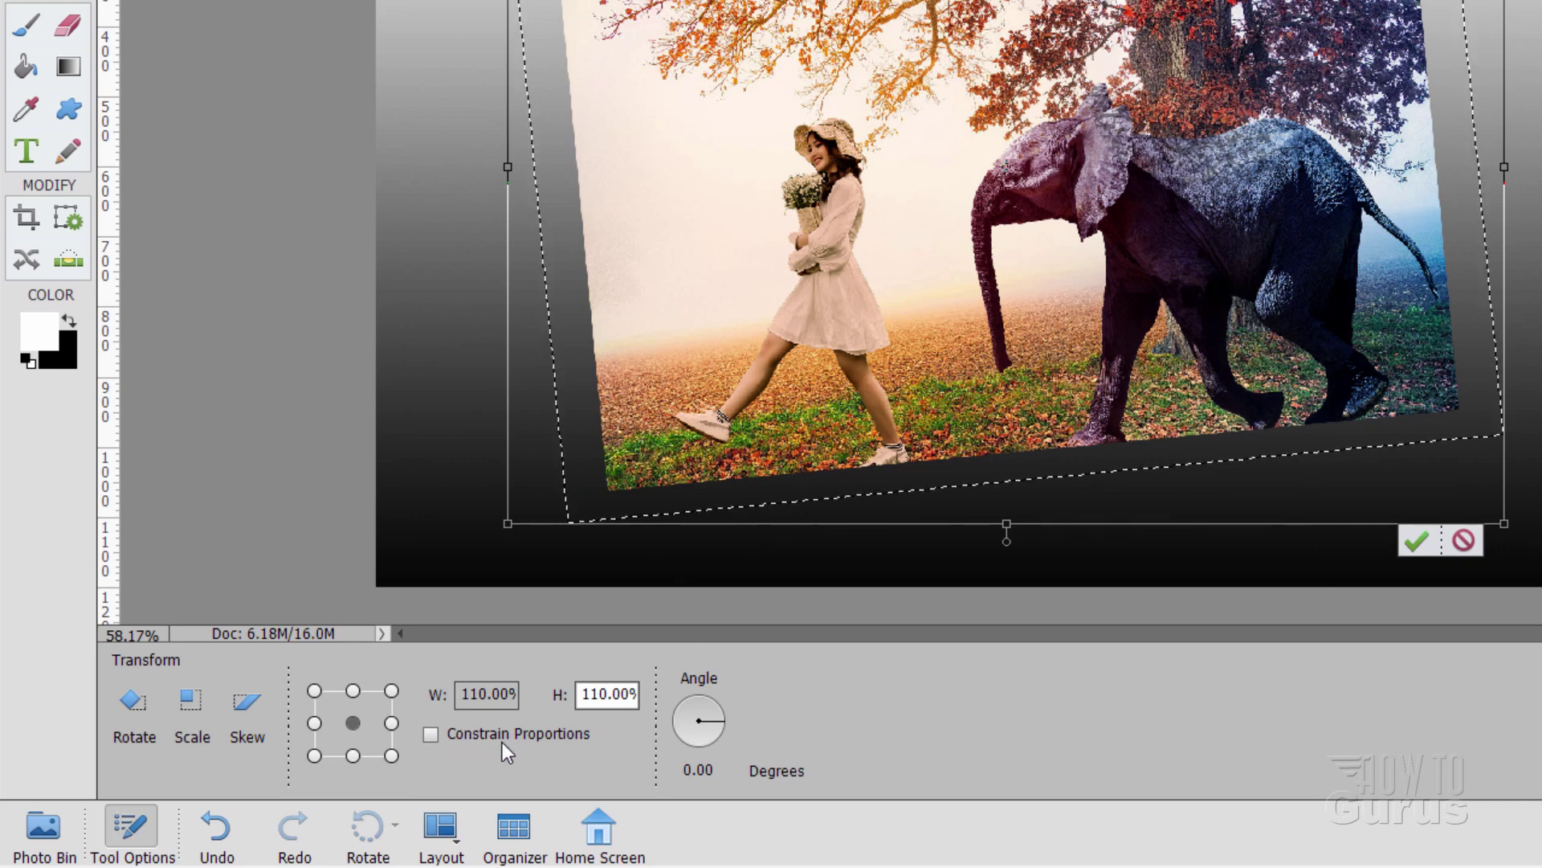
key(Return)
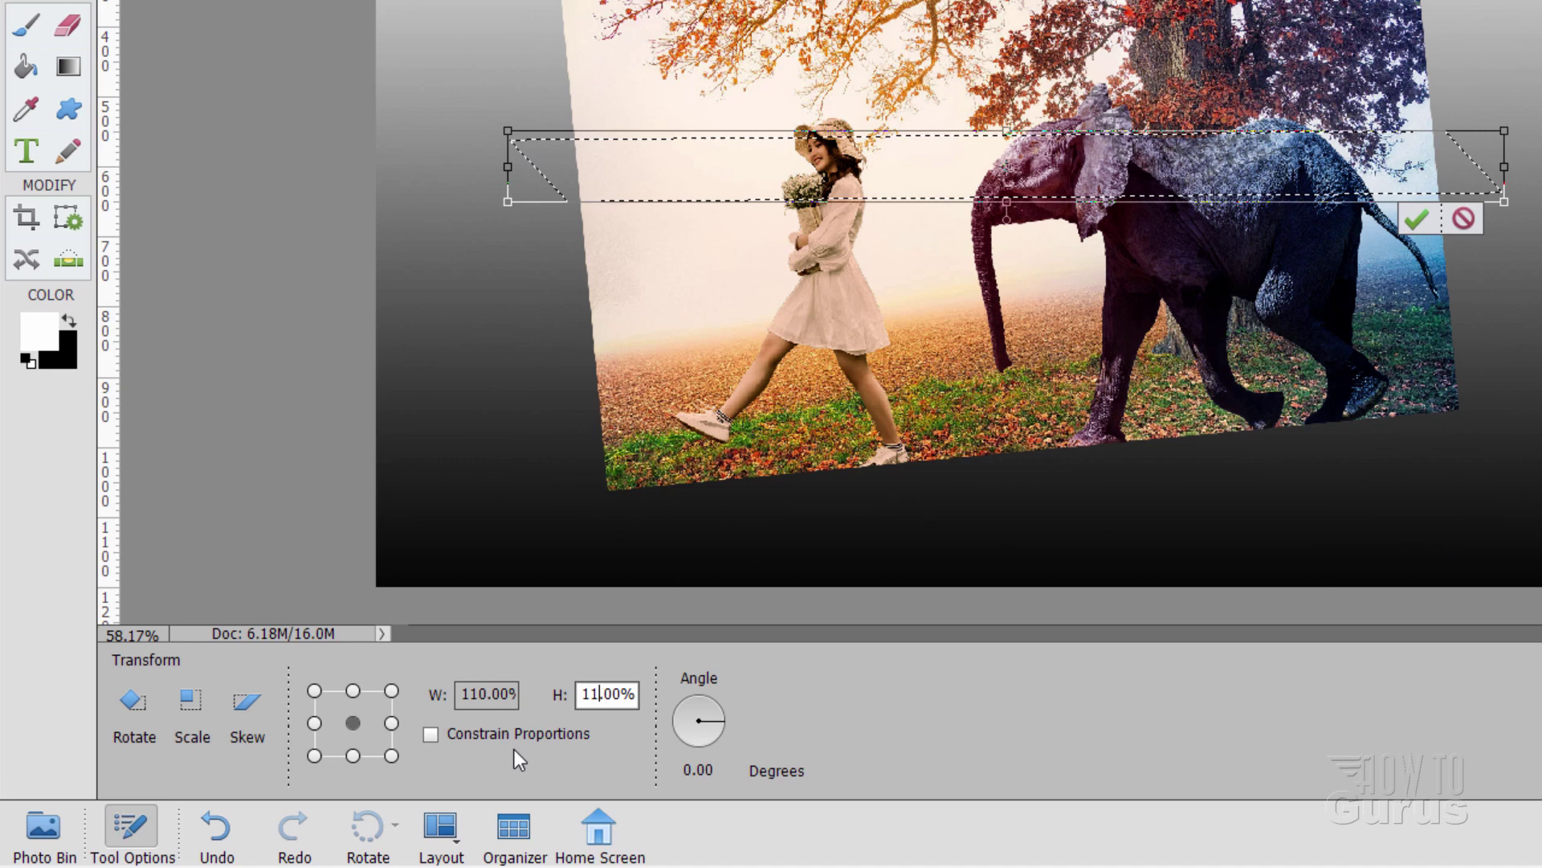
text(4)
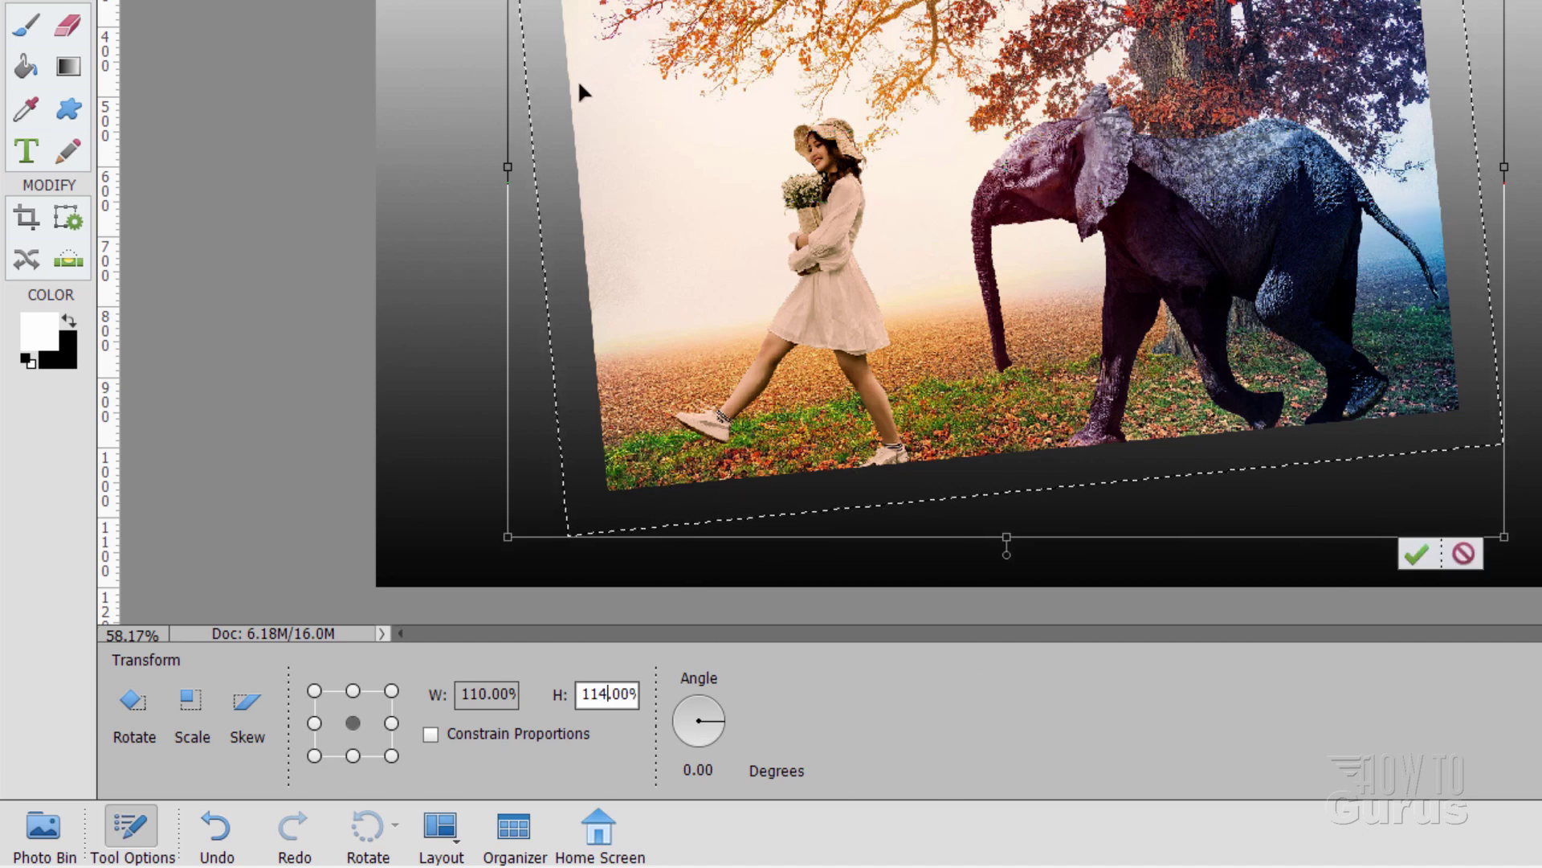
click(1415, 558)
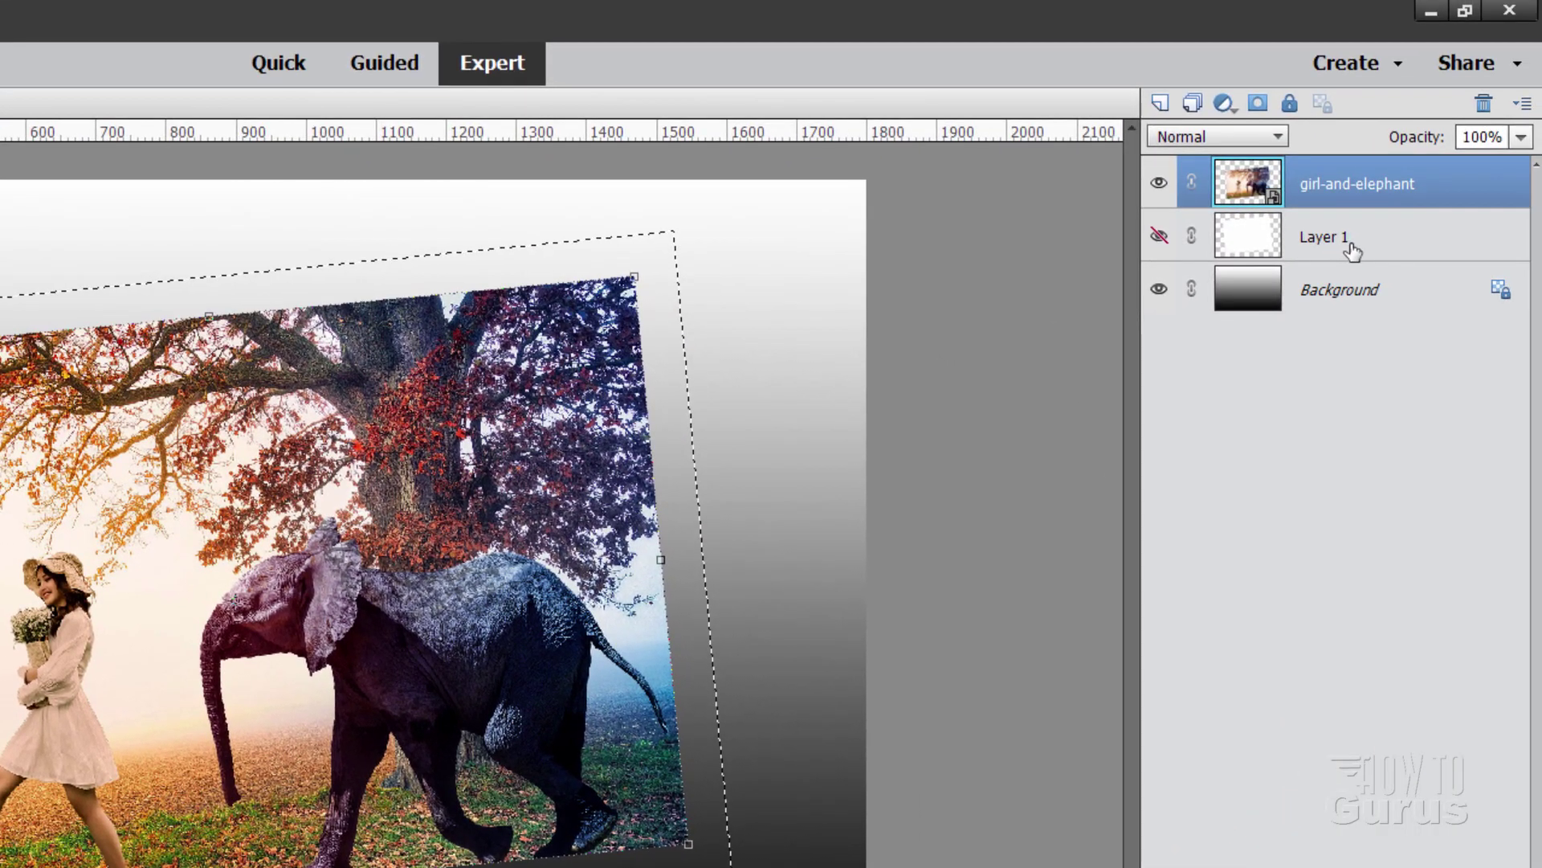
Add Layer 2 above Layer 1, fill the enlarged selection white, and deselect.
click(1350, 245)
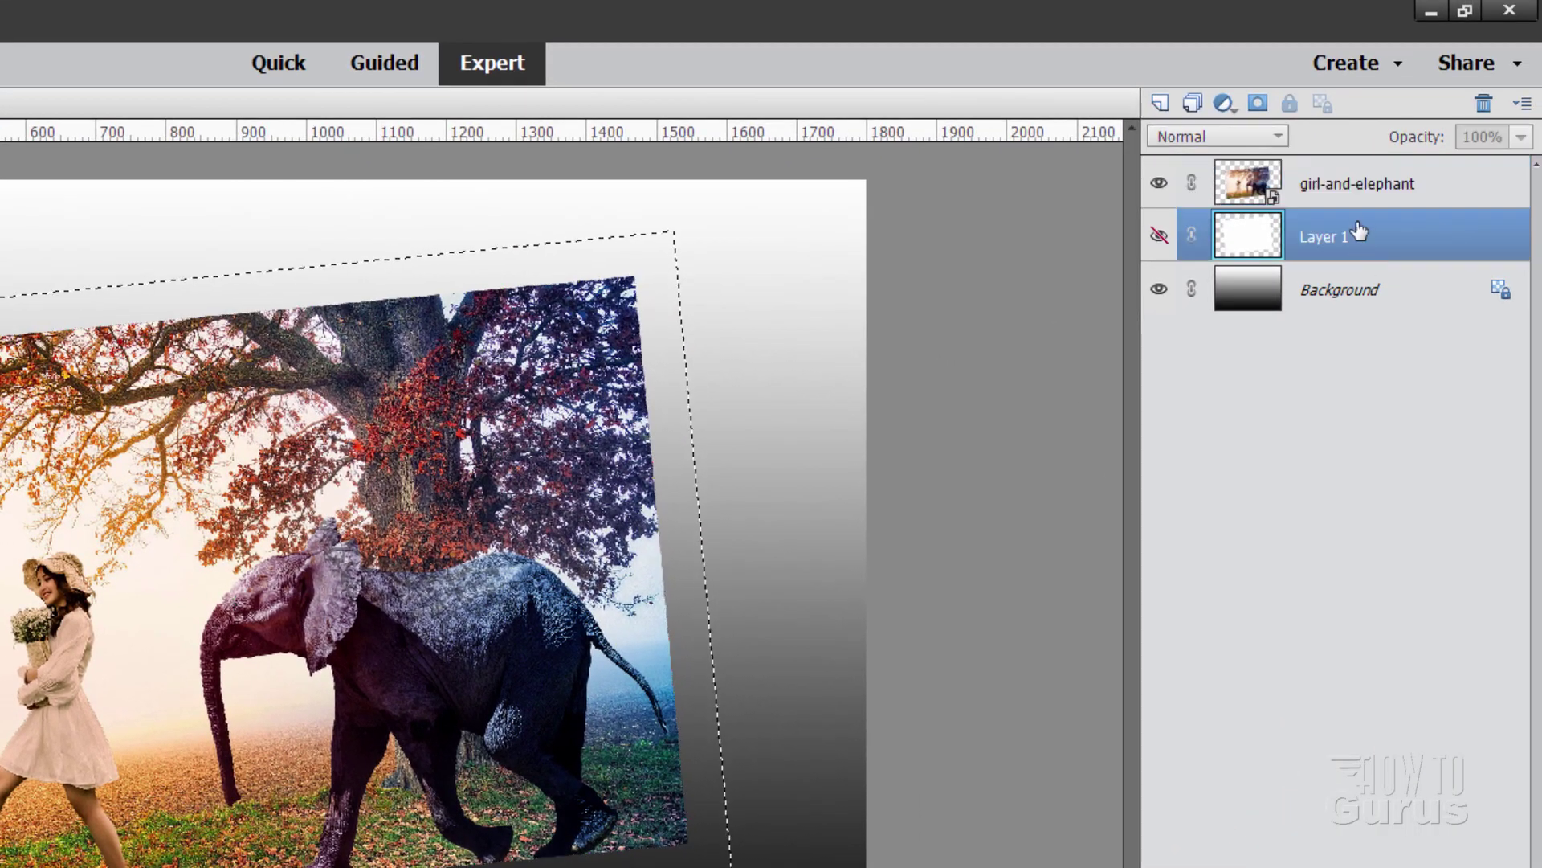
click(1160, 105)
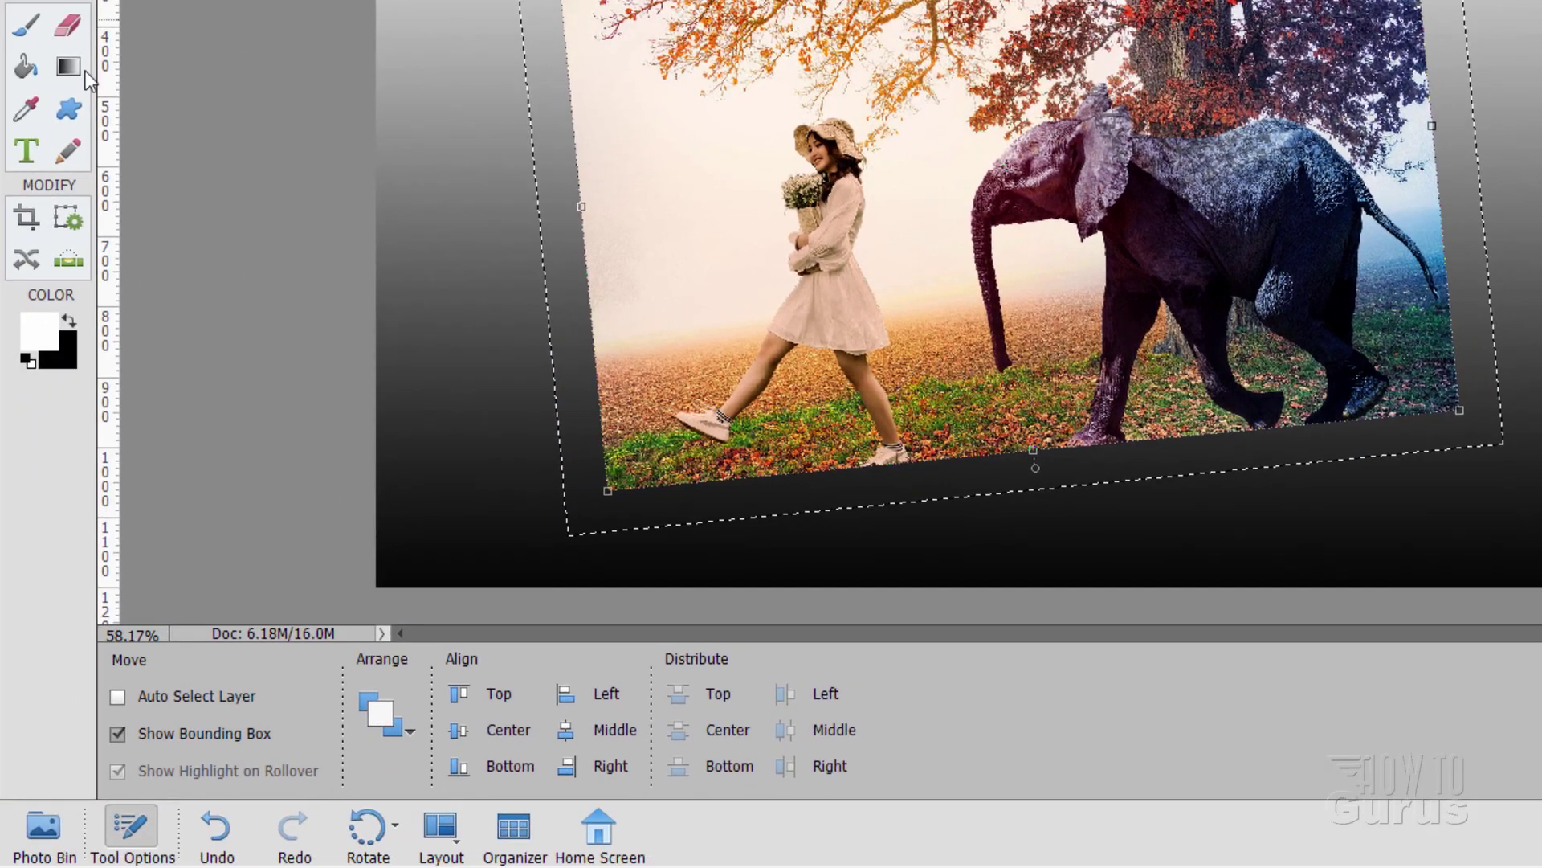
click(26, 66)
click(555, 199)
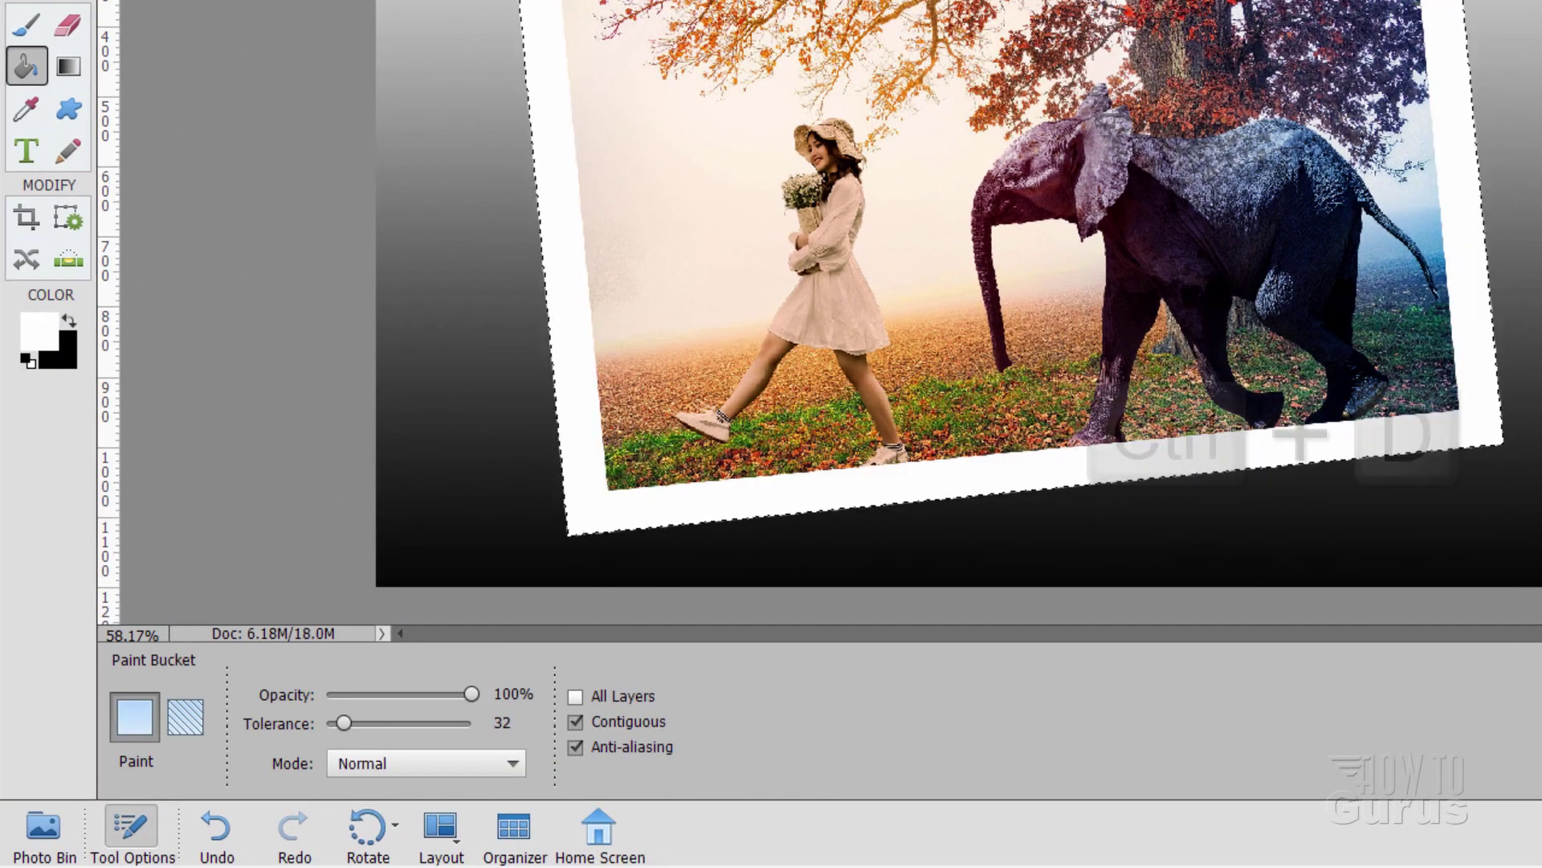
key(ctrl+d)
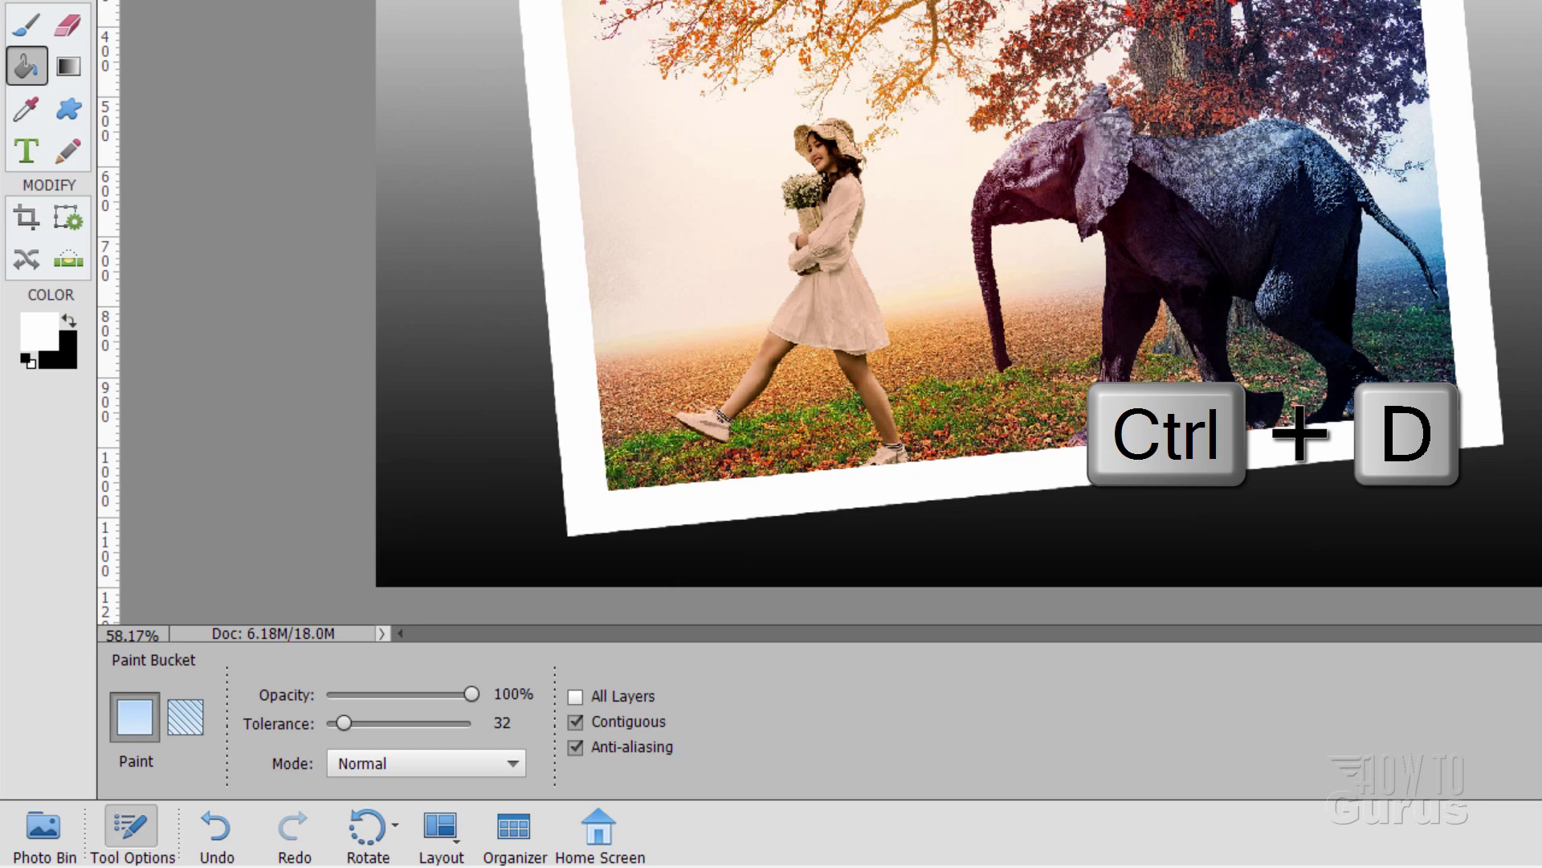
key(v)
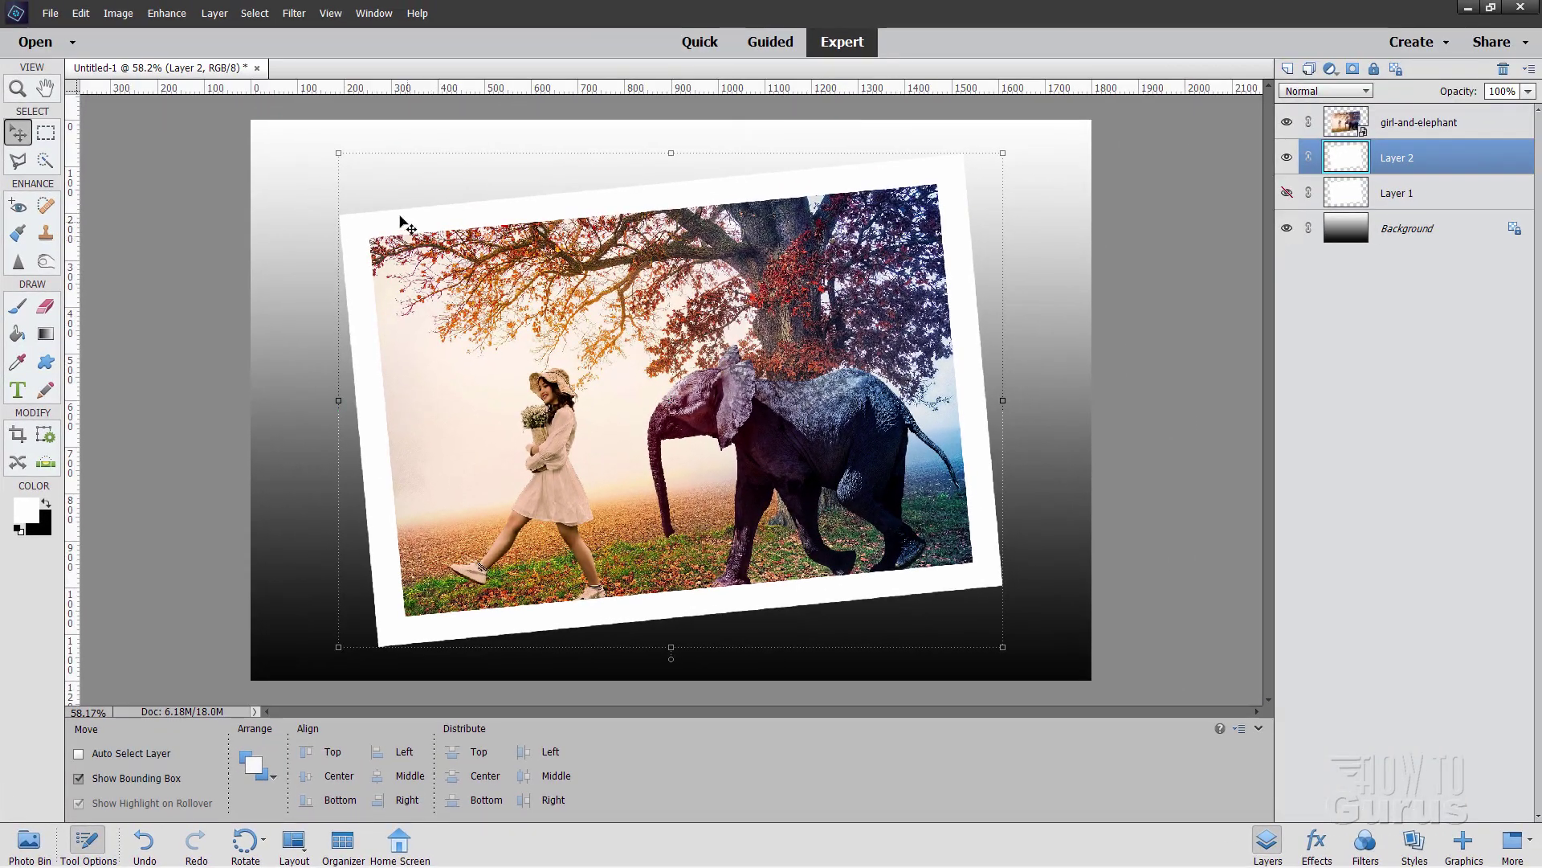
click(1437, 234)
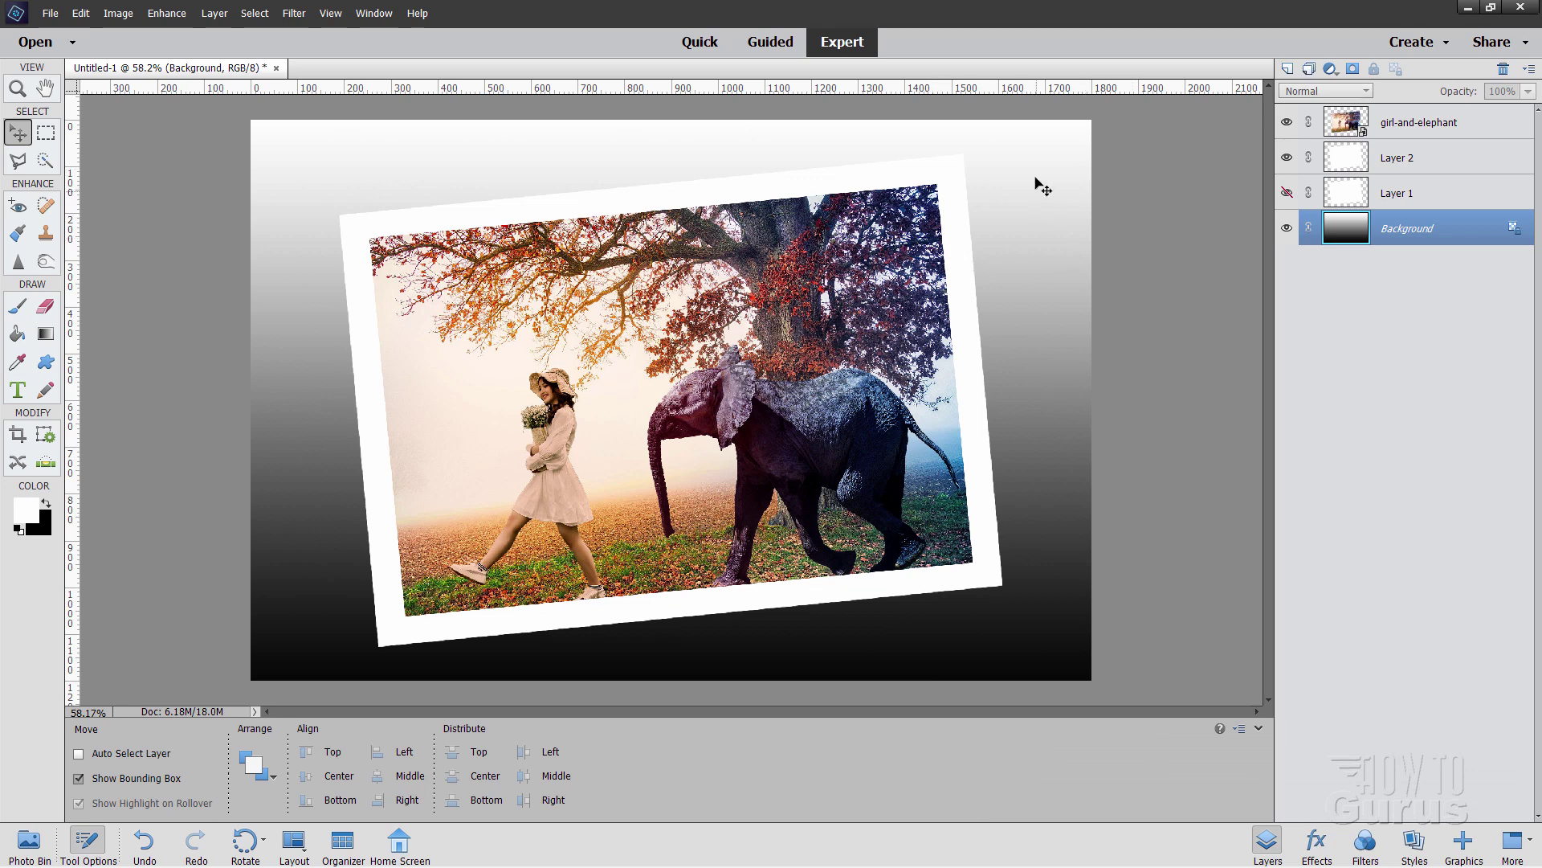
Select Layer 2 and enable Drop Shadow in its Layer Style settings.
click(1404, 164)
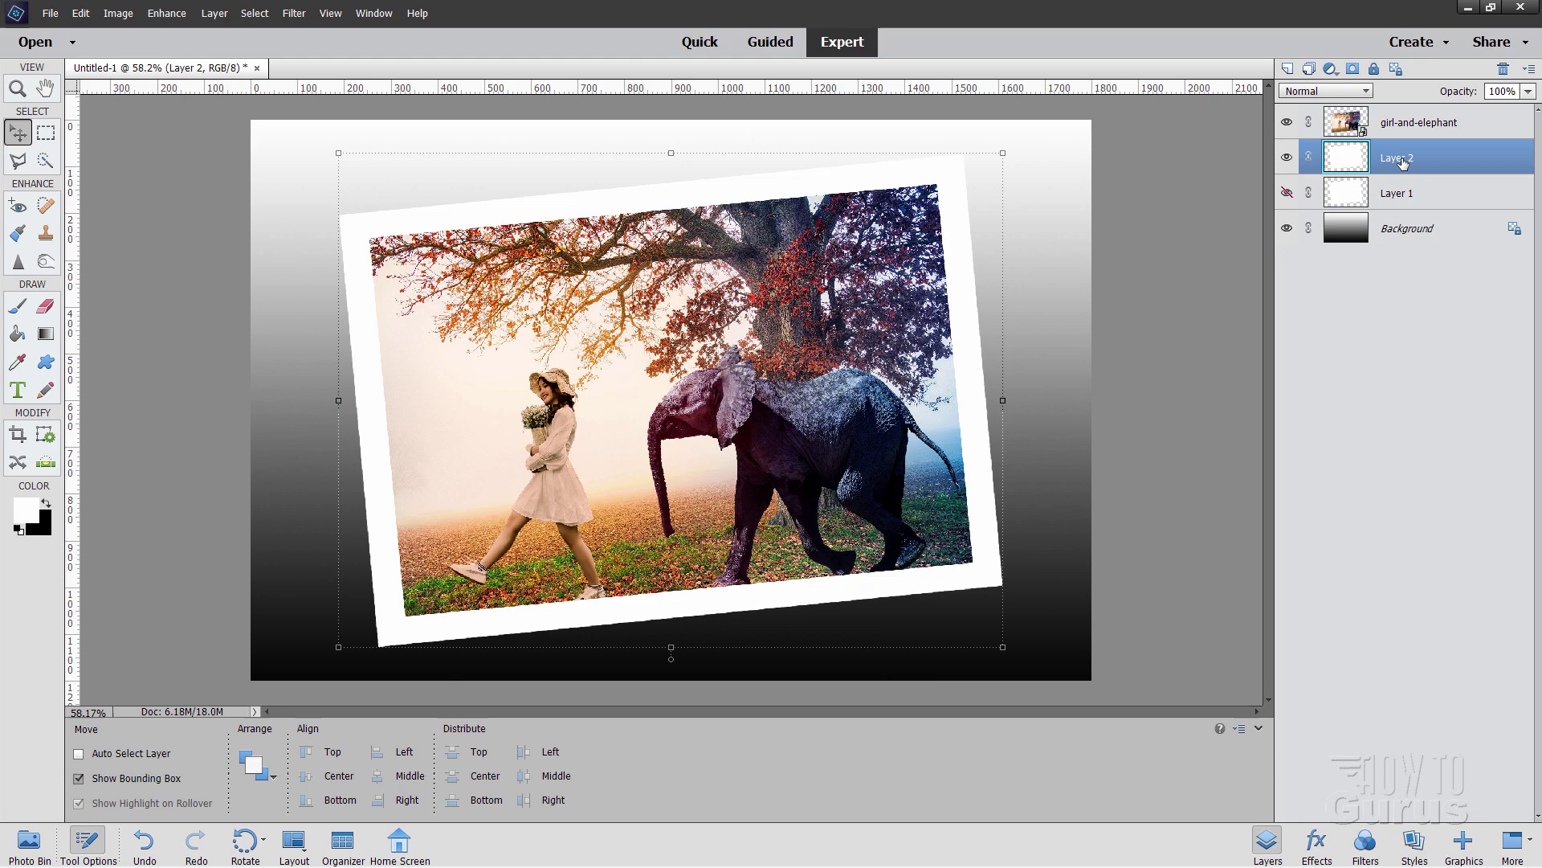
click(1287, 123)
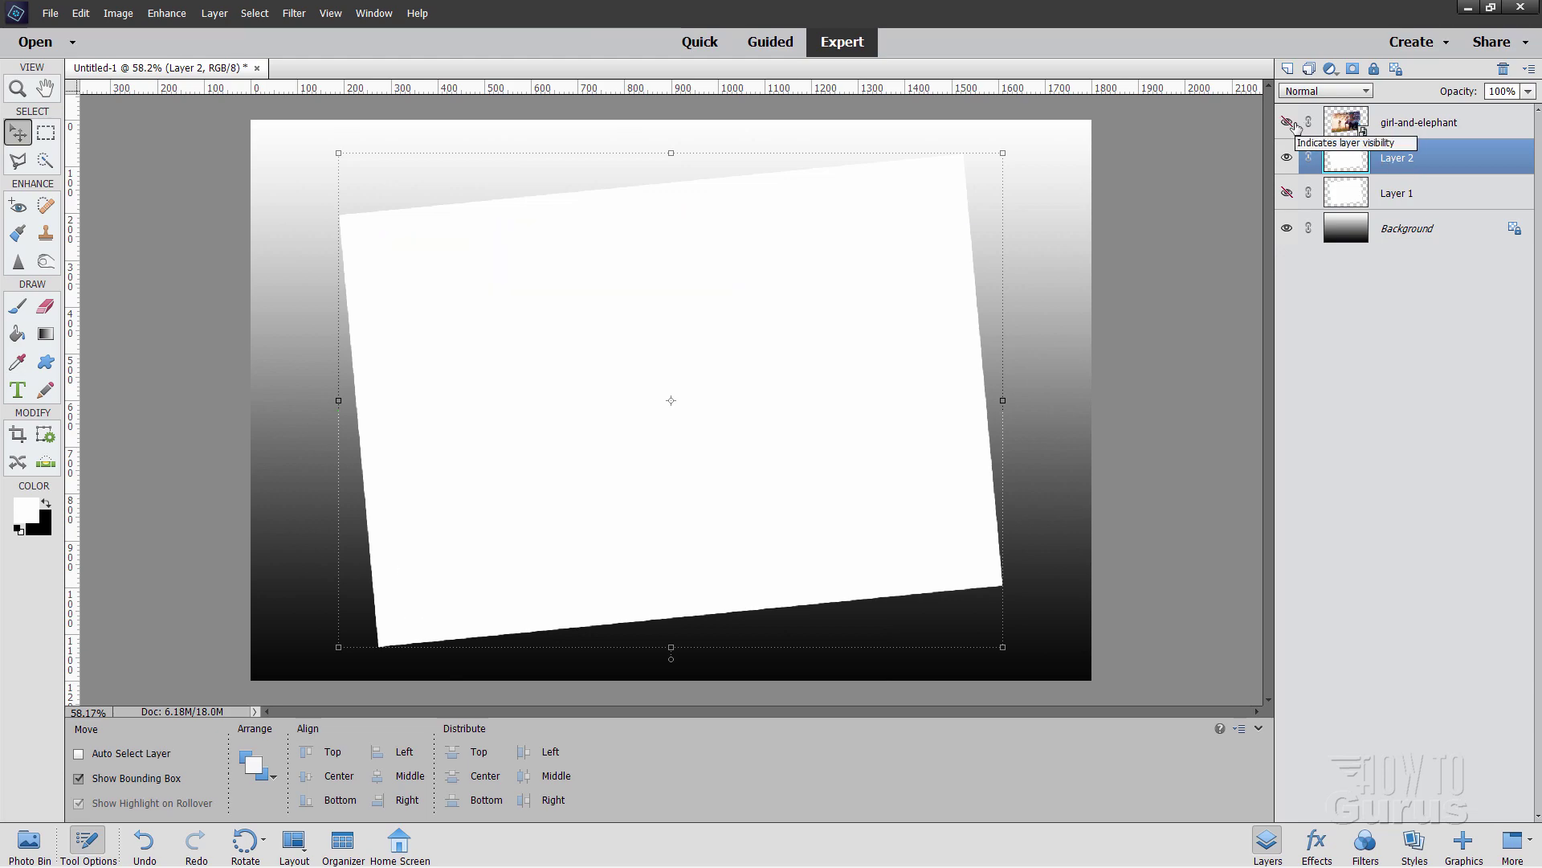
click(1289, 123)
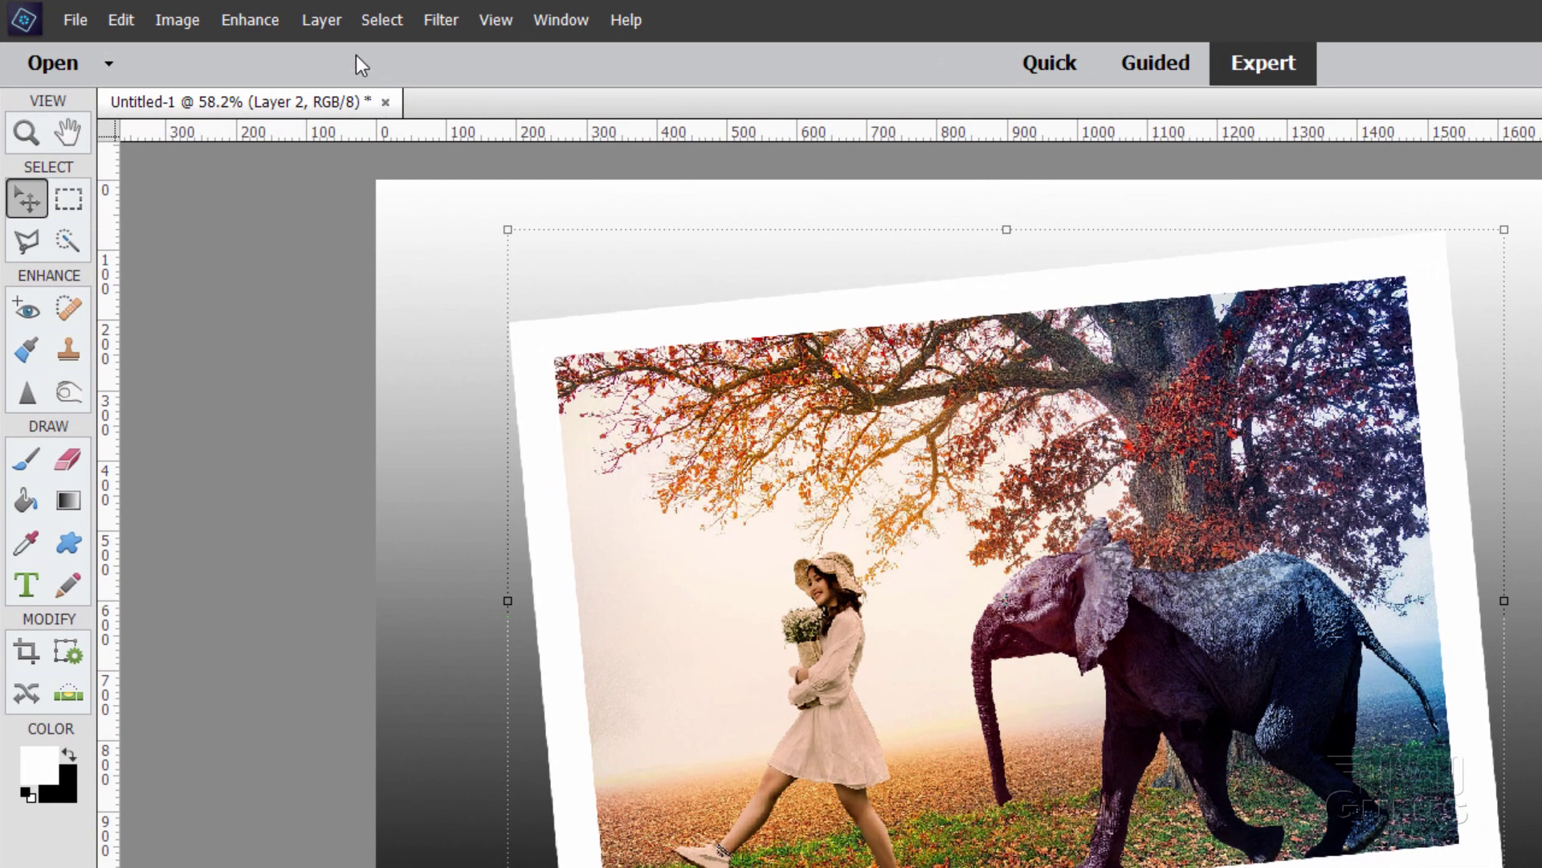
click(215, 14)
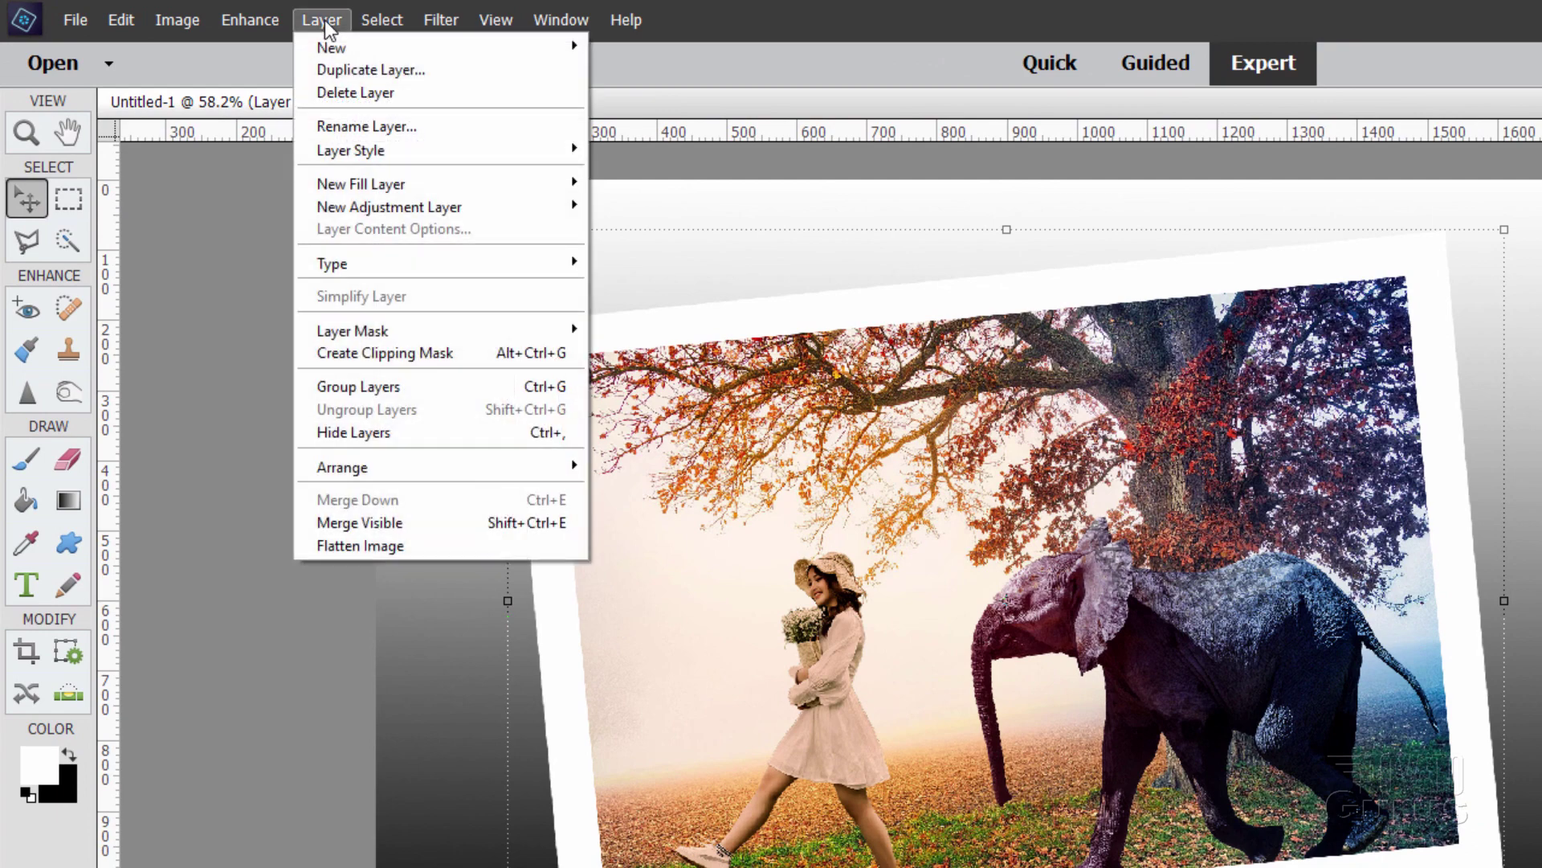
mouse_move(365, 149)
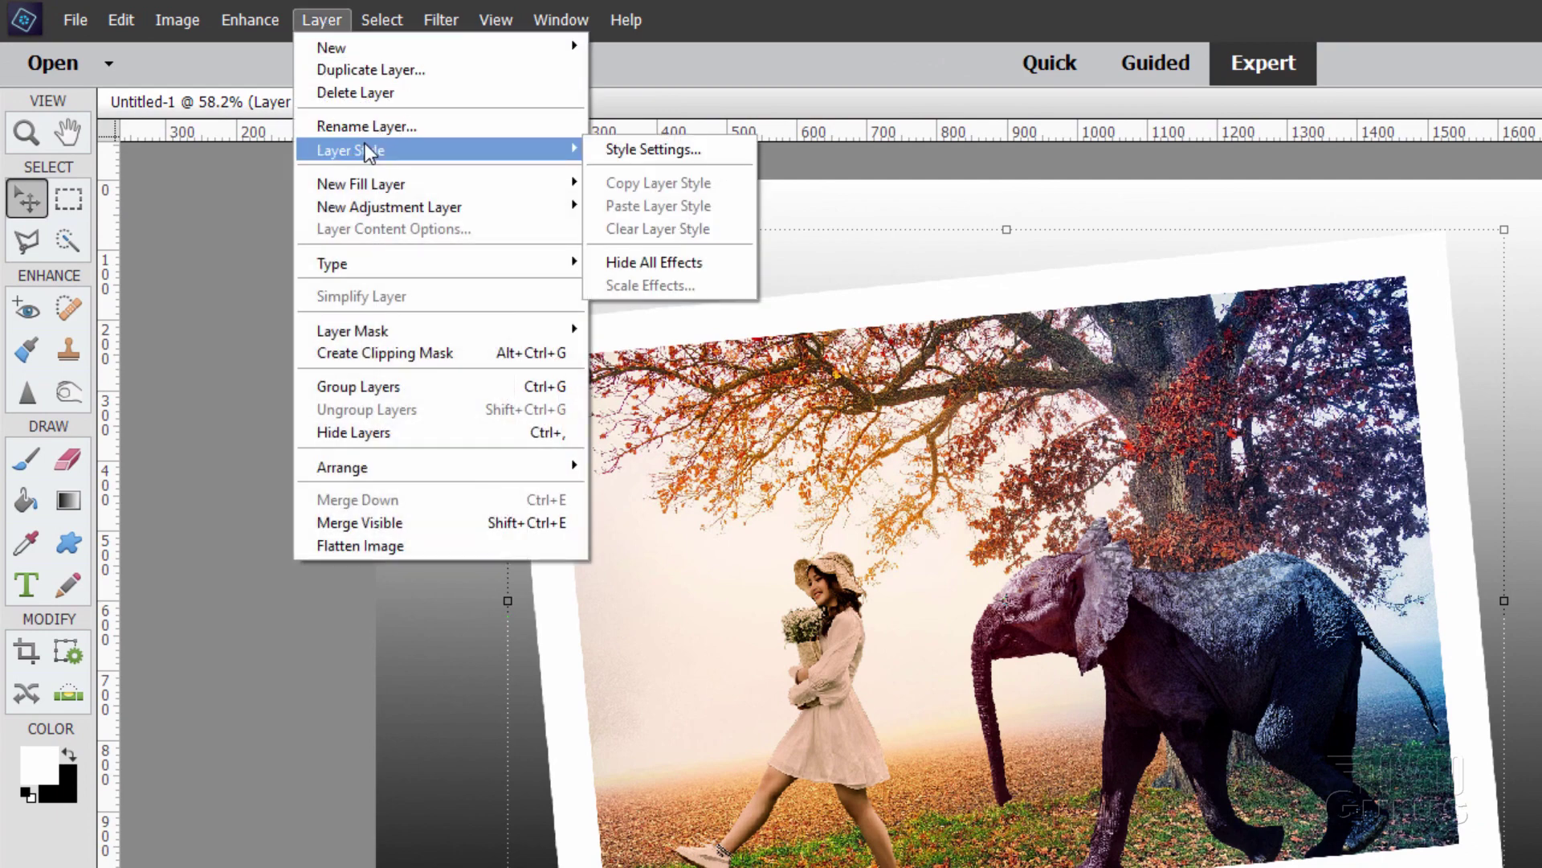
click(633, 150)
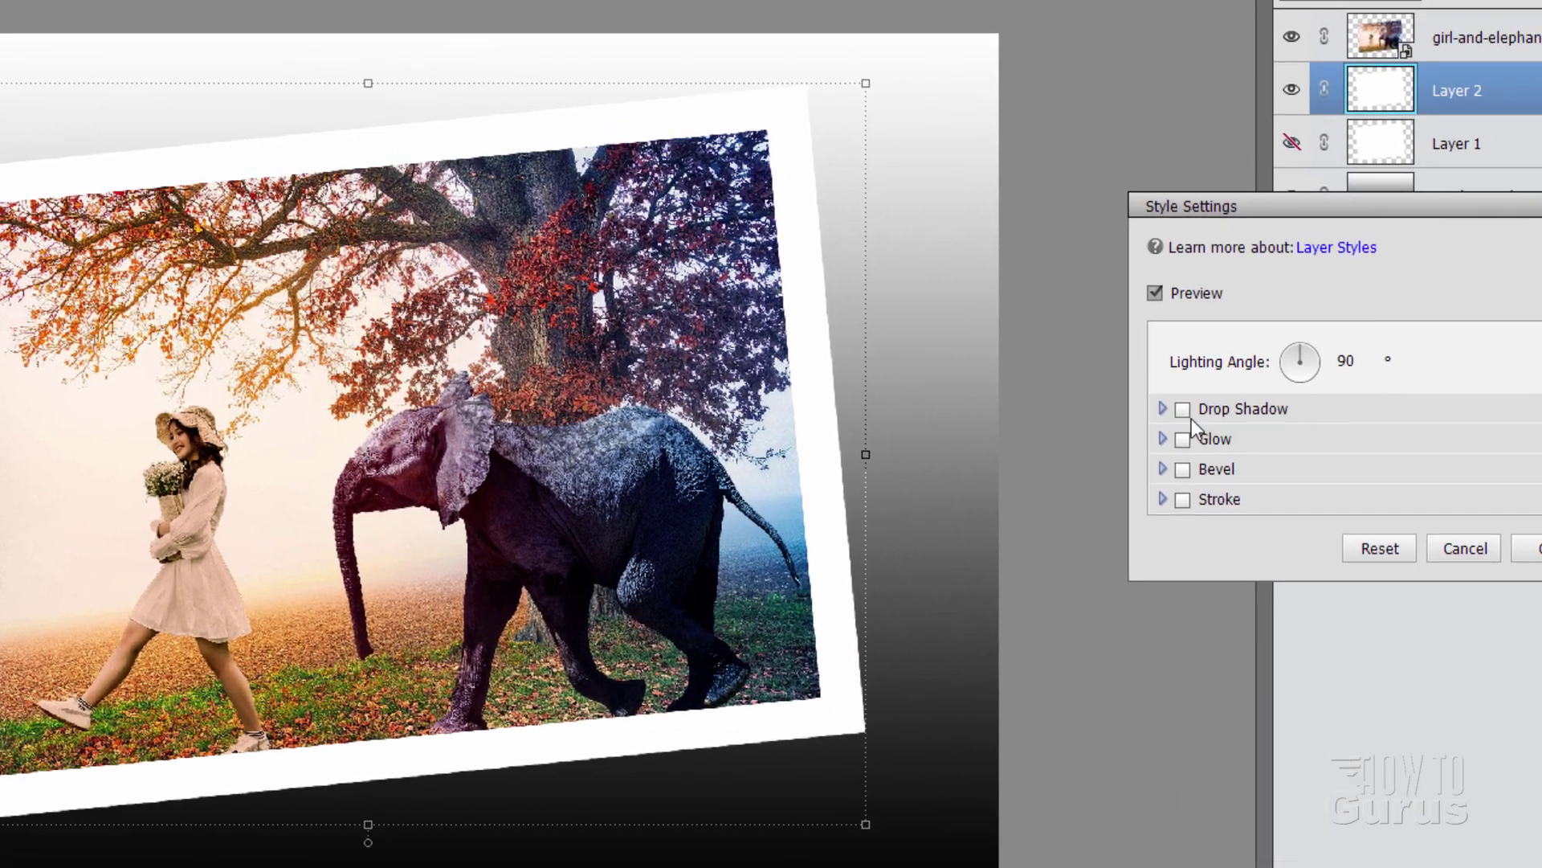
click(1117, 393)
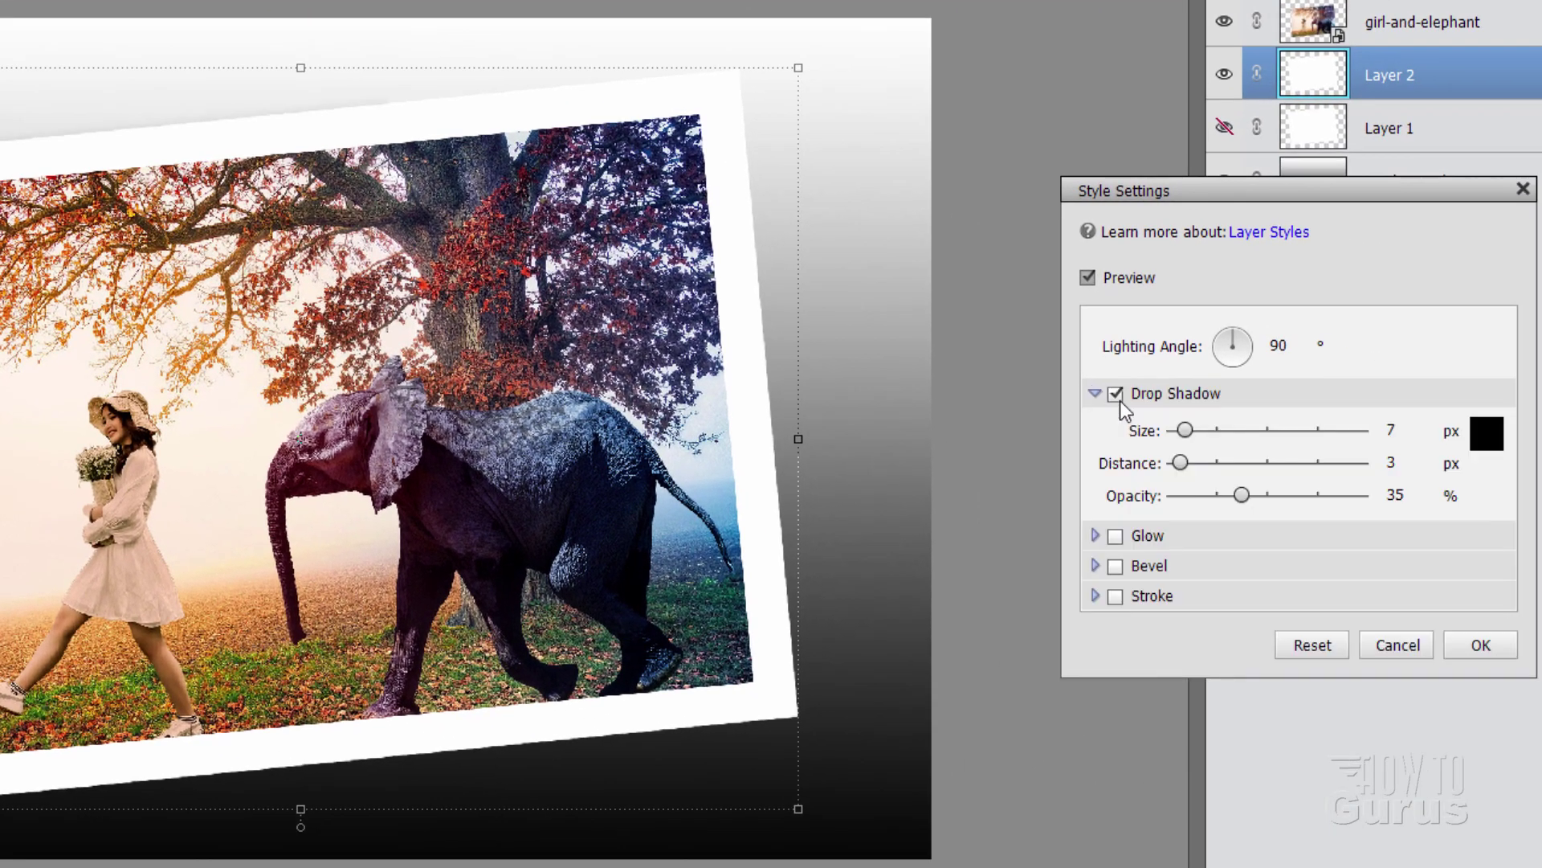
Set the drop shadow to 130° angle, 21 px size, 30 px distance, 52% opacity.
click(1225, 338)
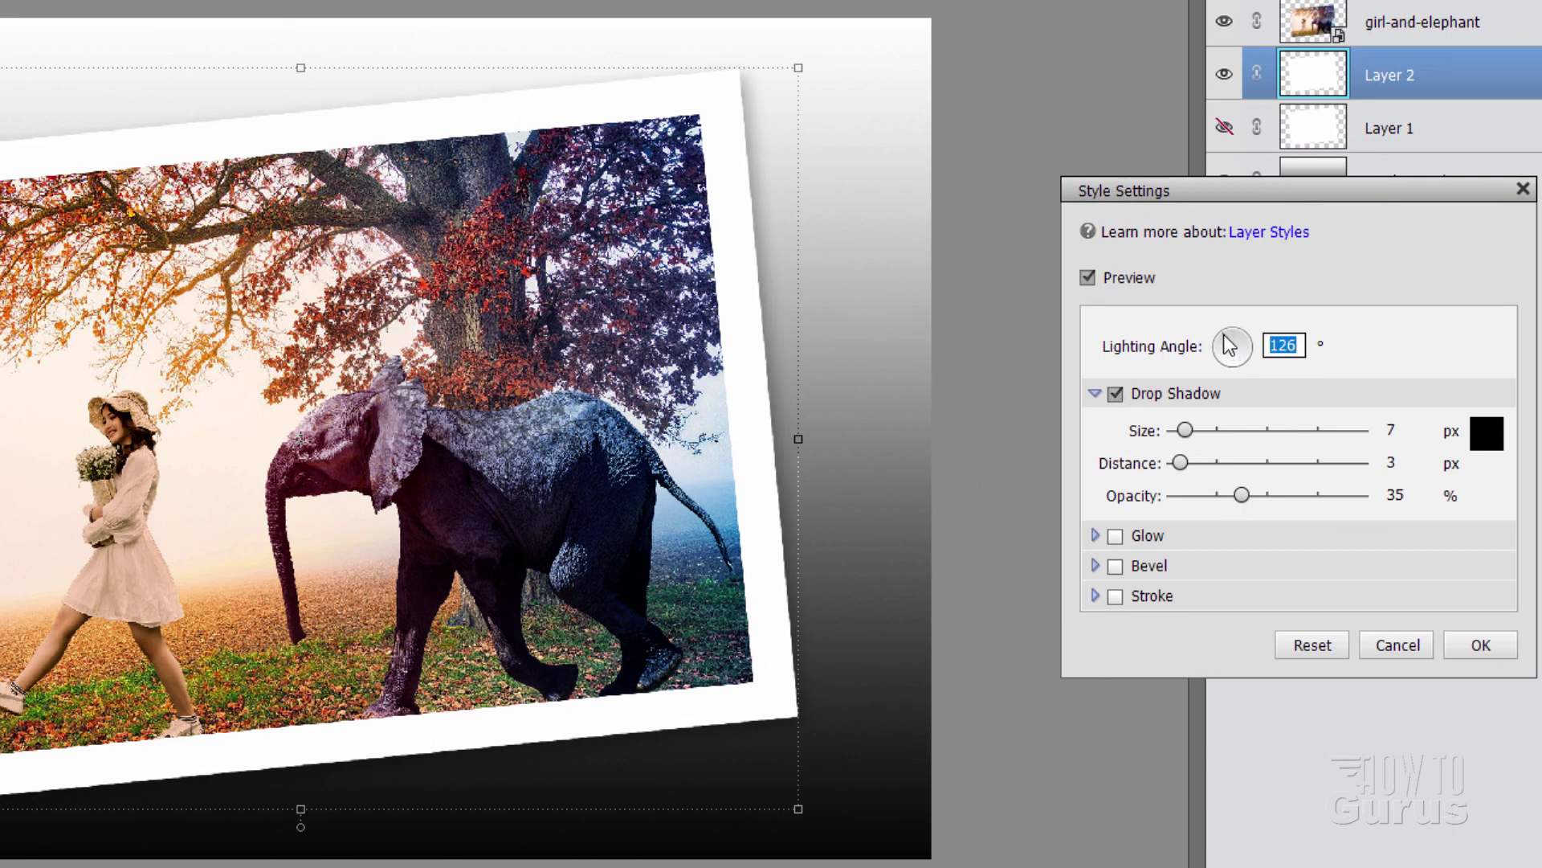
click(1226, 334)
text(130)
click(1189, 432)
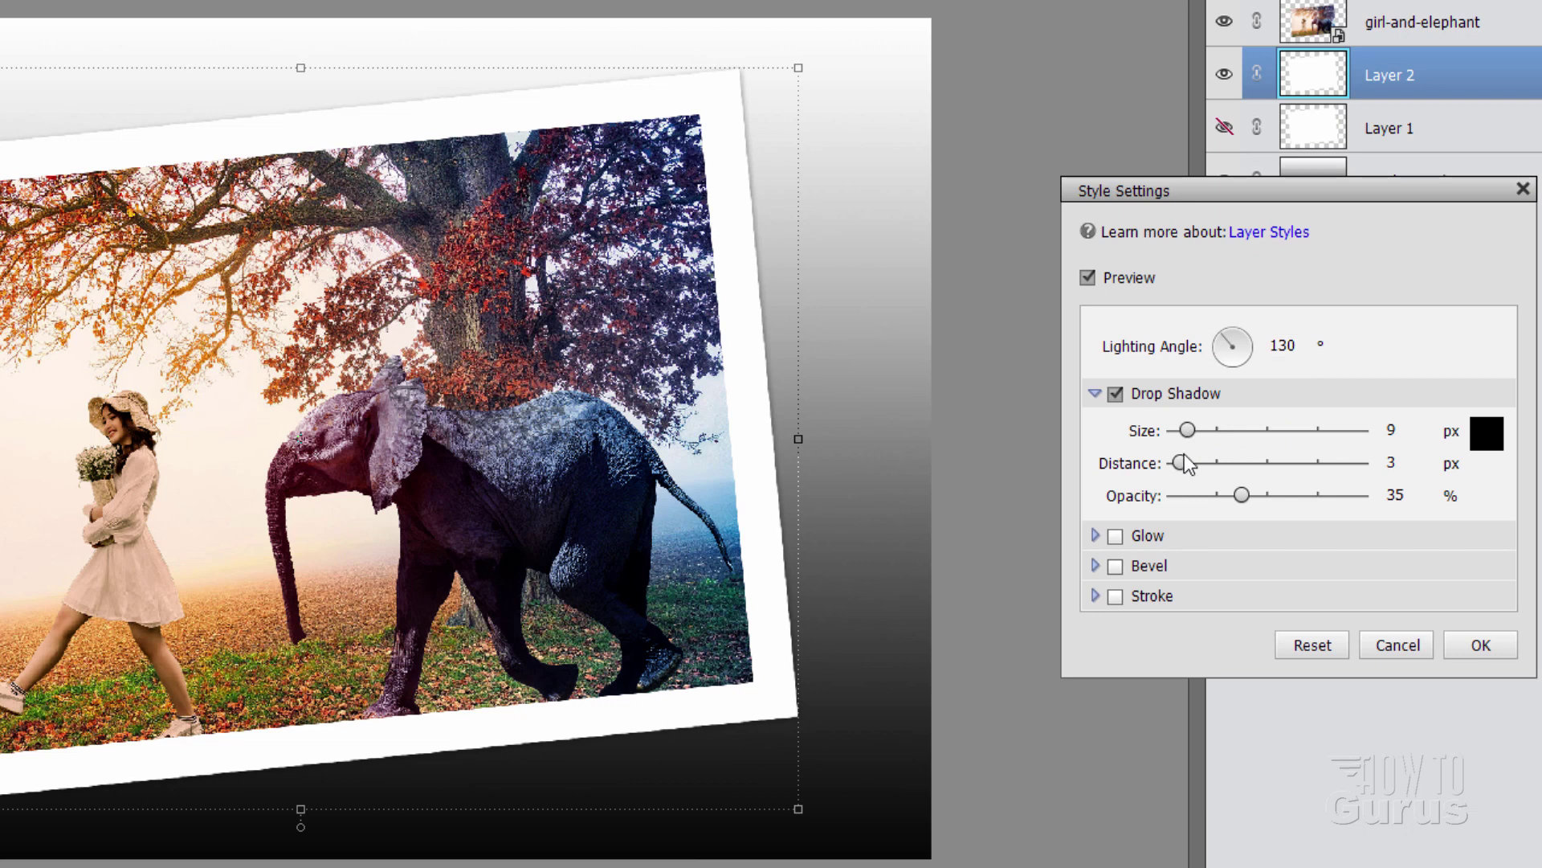
drag(1205, 464, 1206, 464)
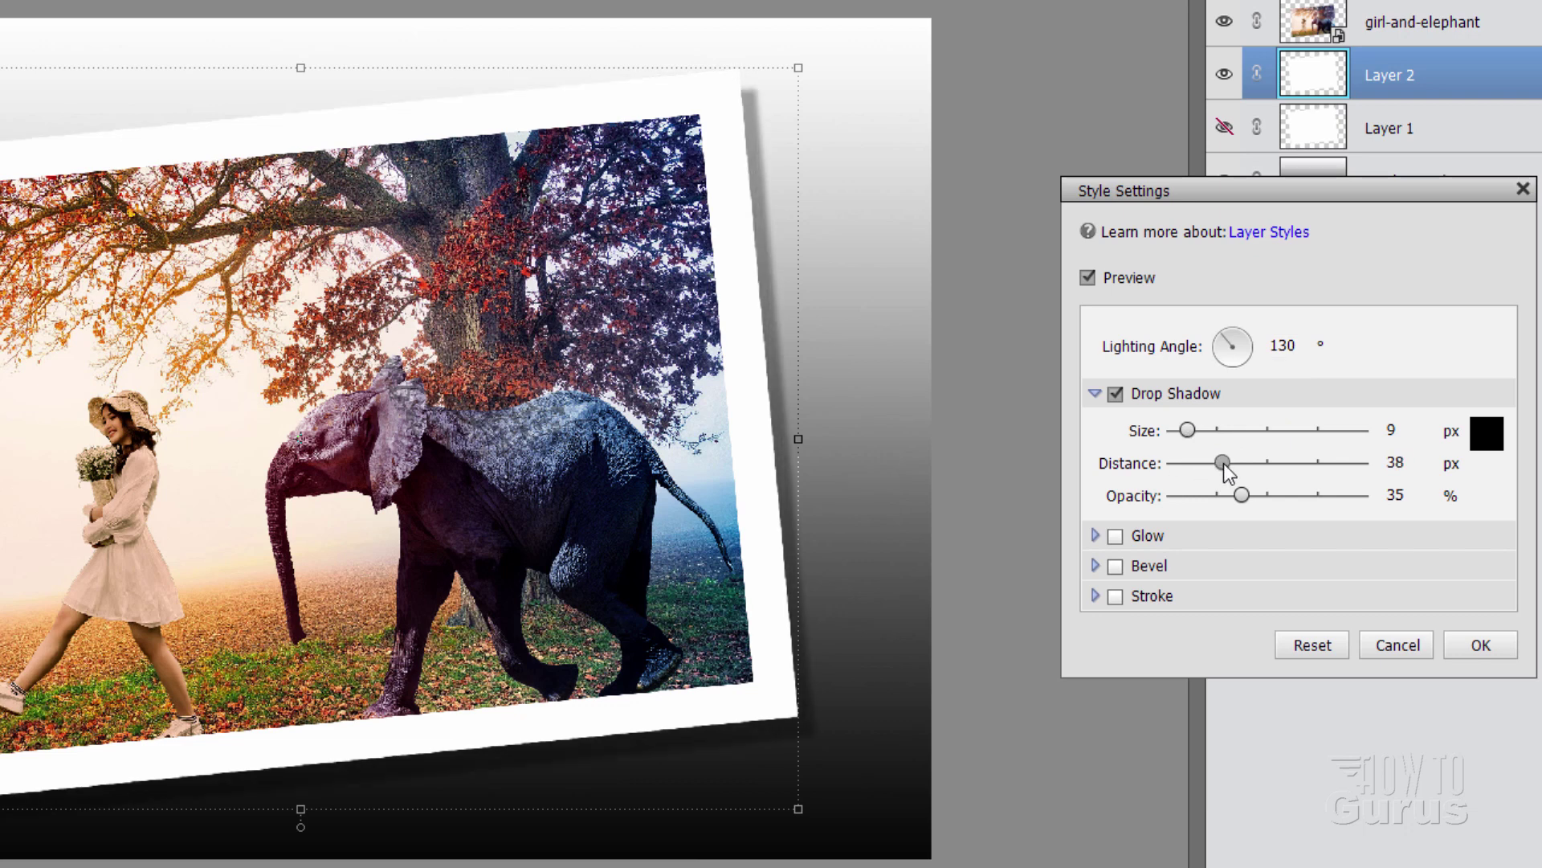
drag(1224, 466, 1197, 437)
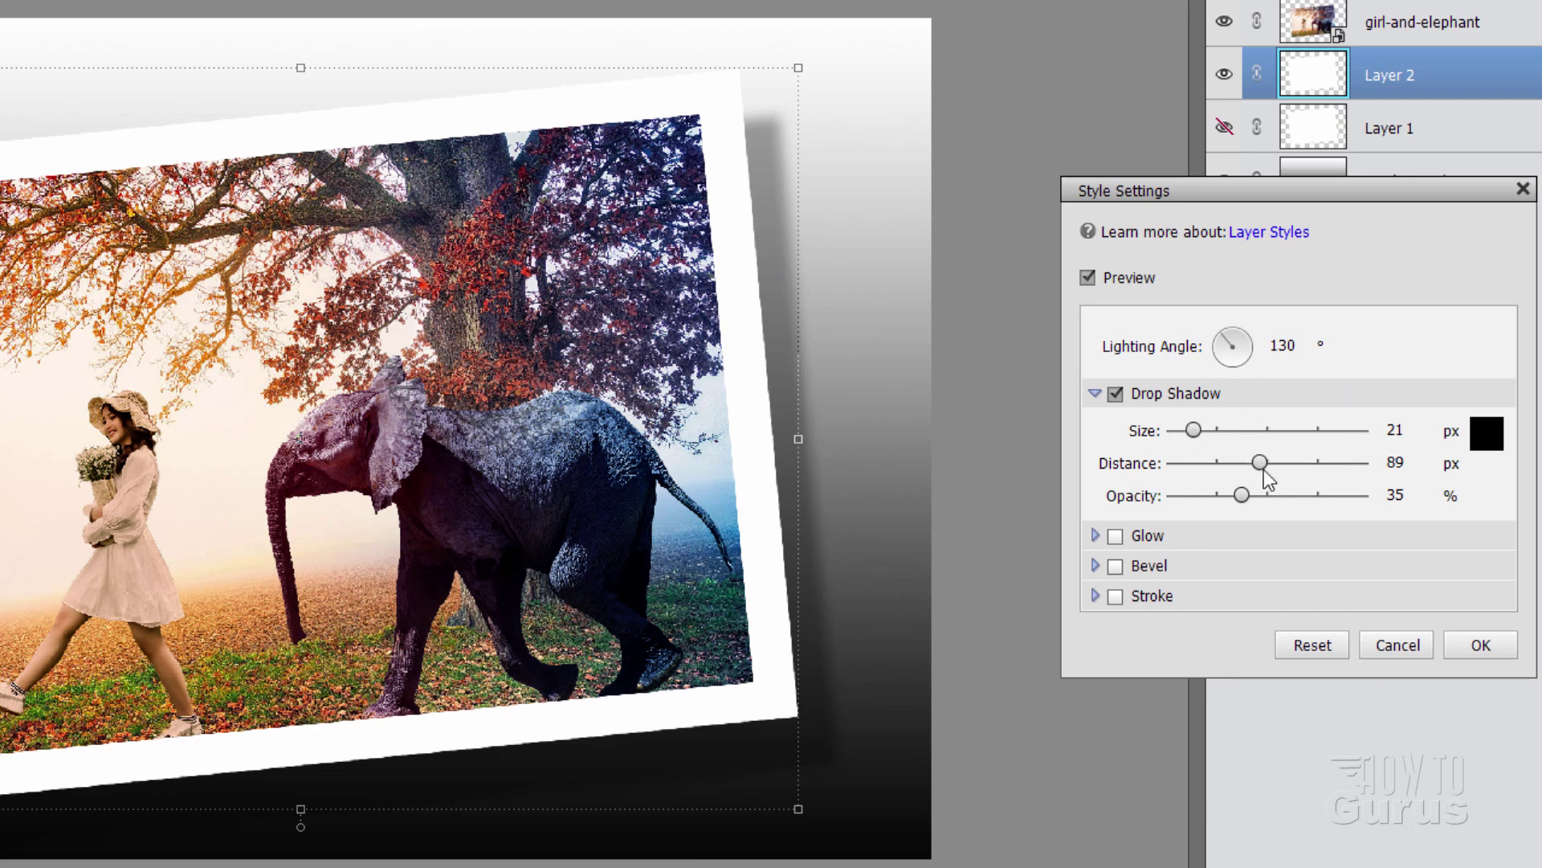
drag(1239, 497, 1213, 461)
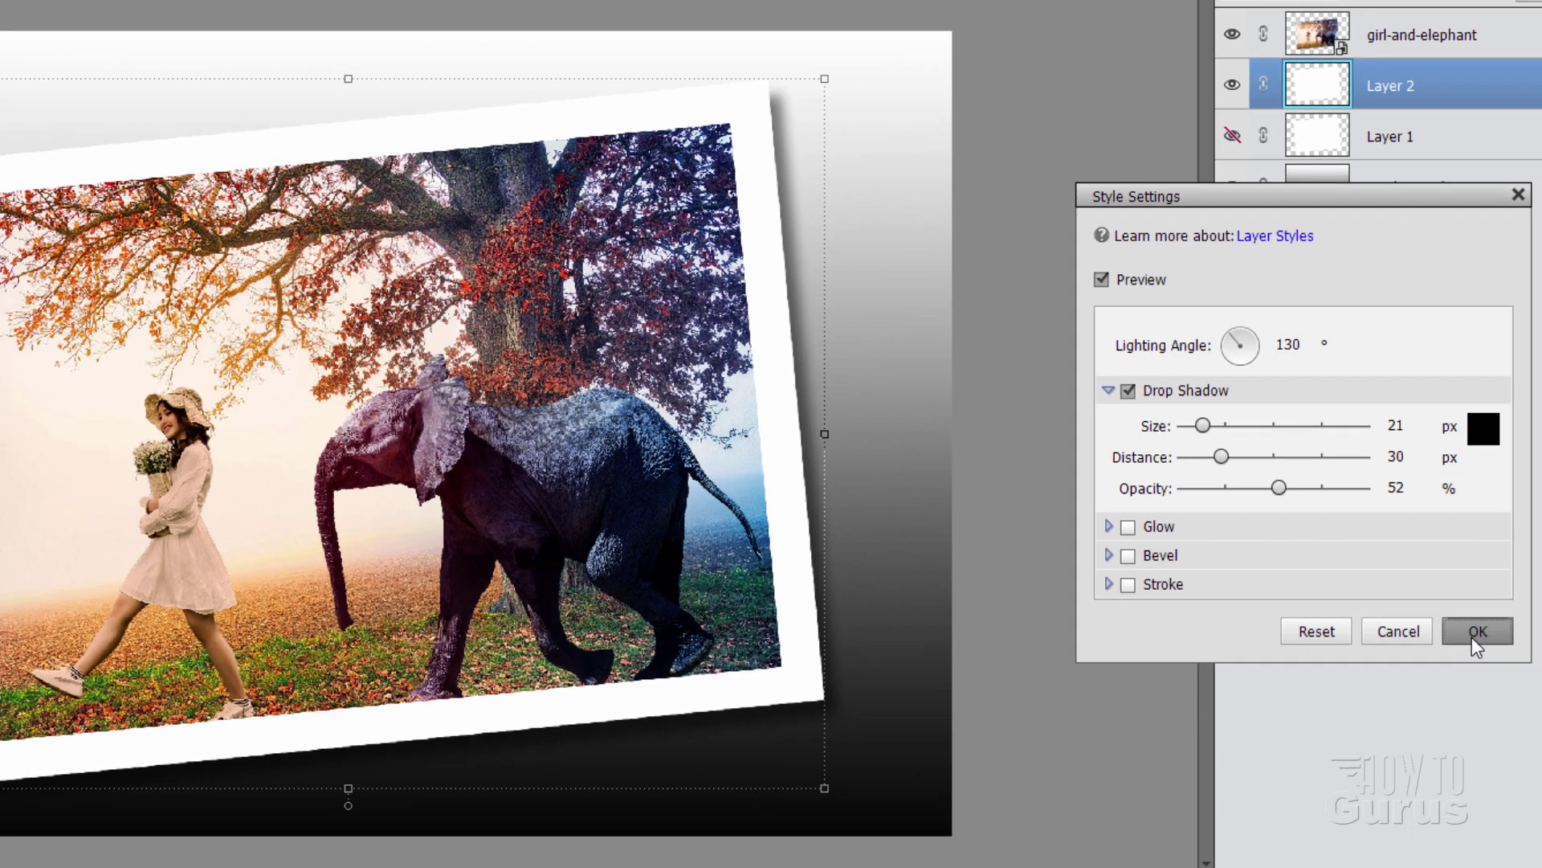
click(1473, 651)
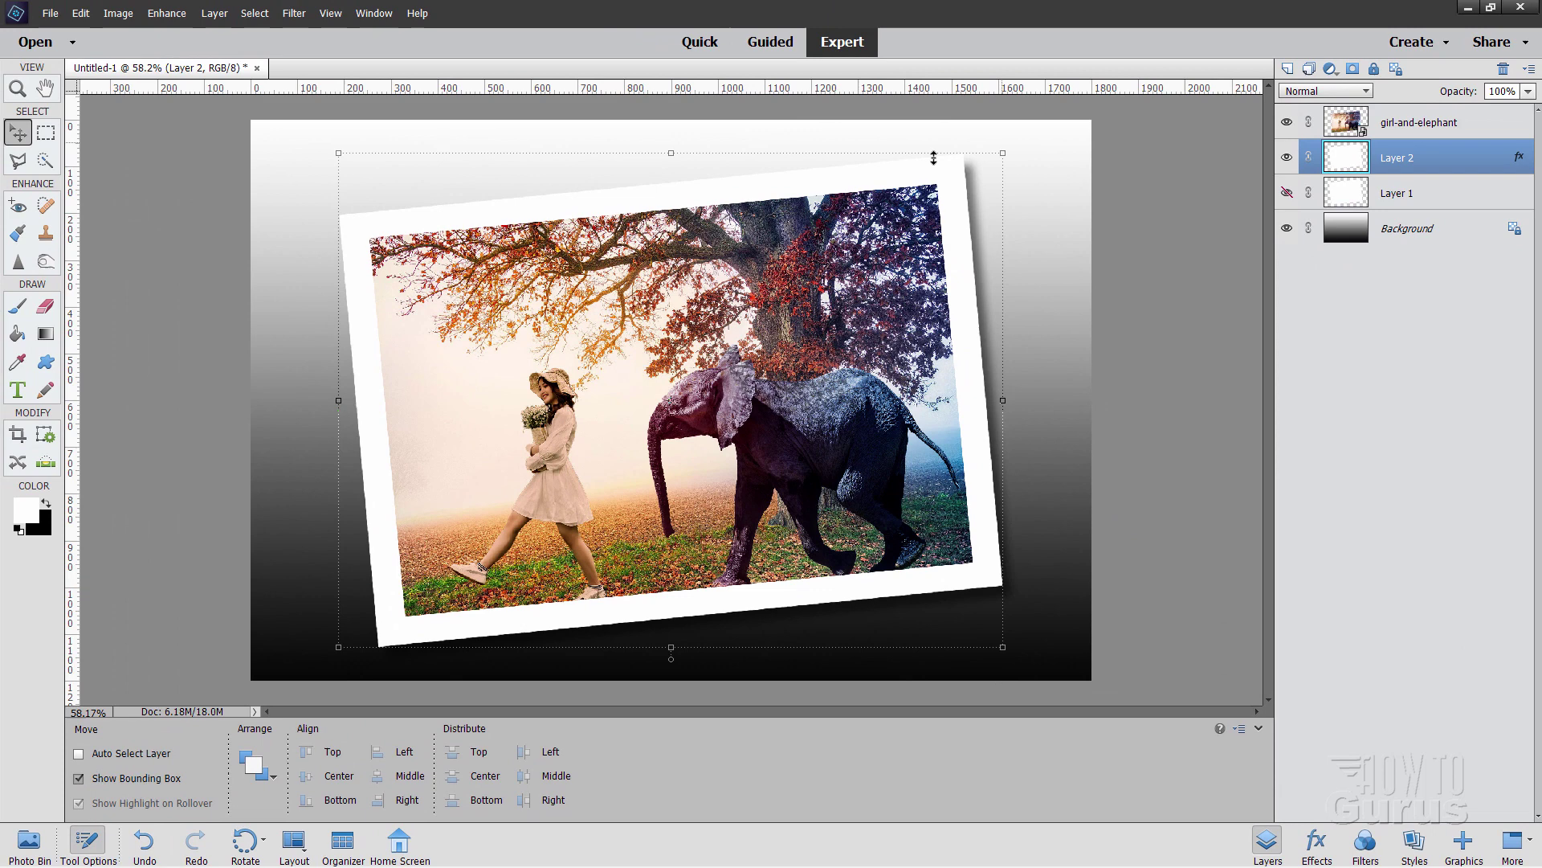
Deselect all layers, pick Layer 2, and load the photo's outline as a selection.
click(264, 16)
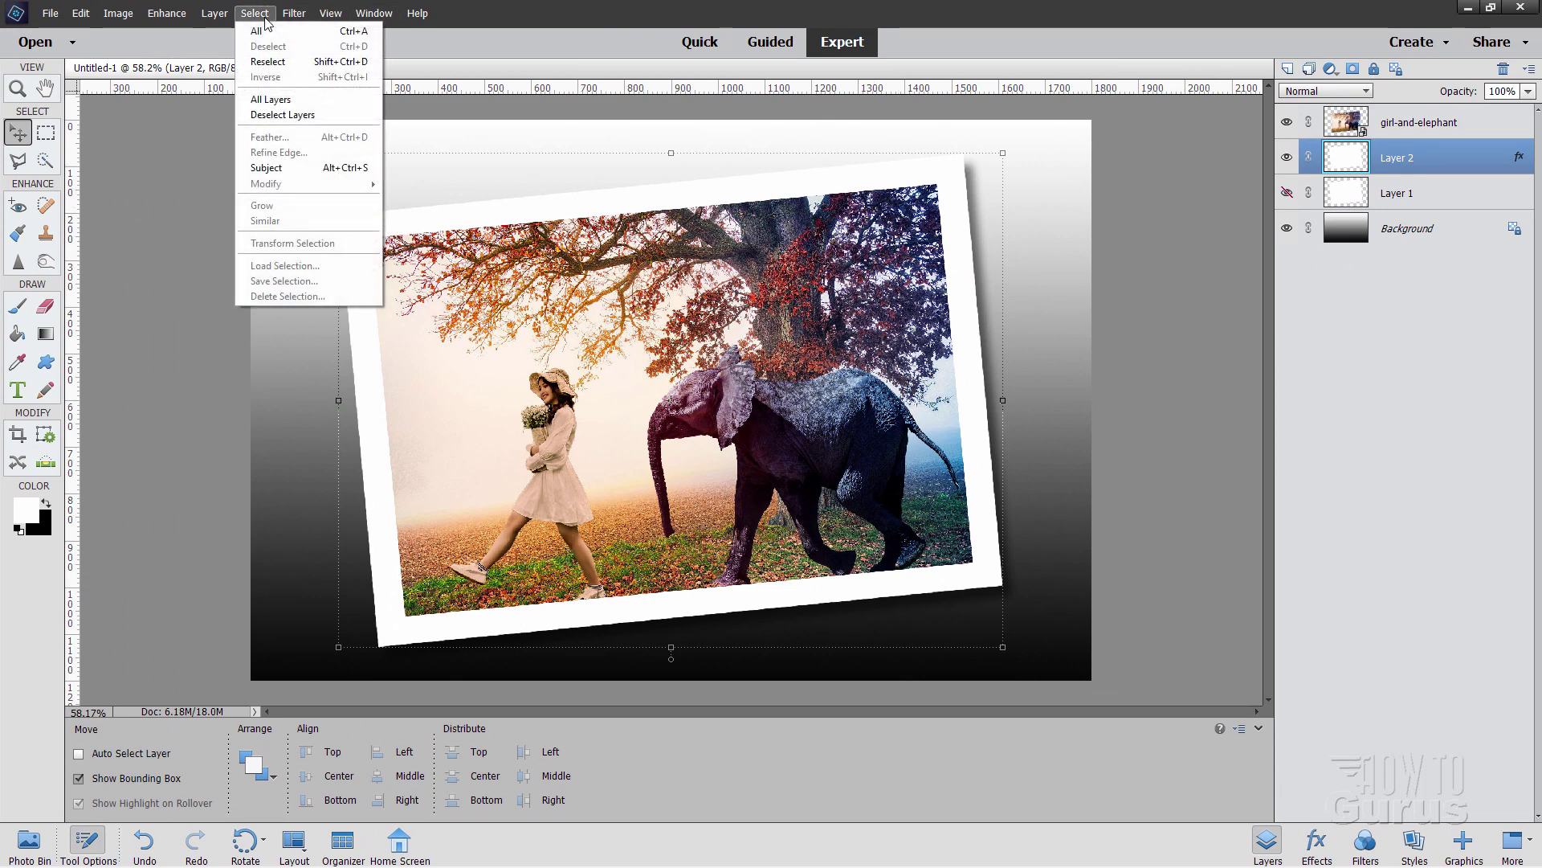
click(285, 114)
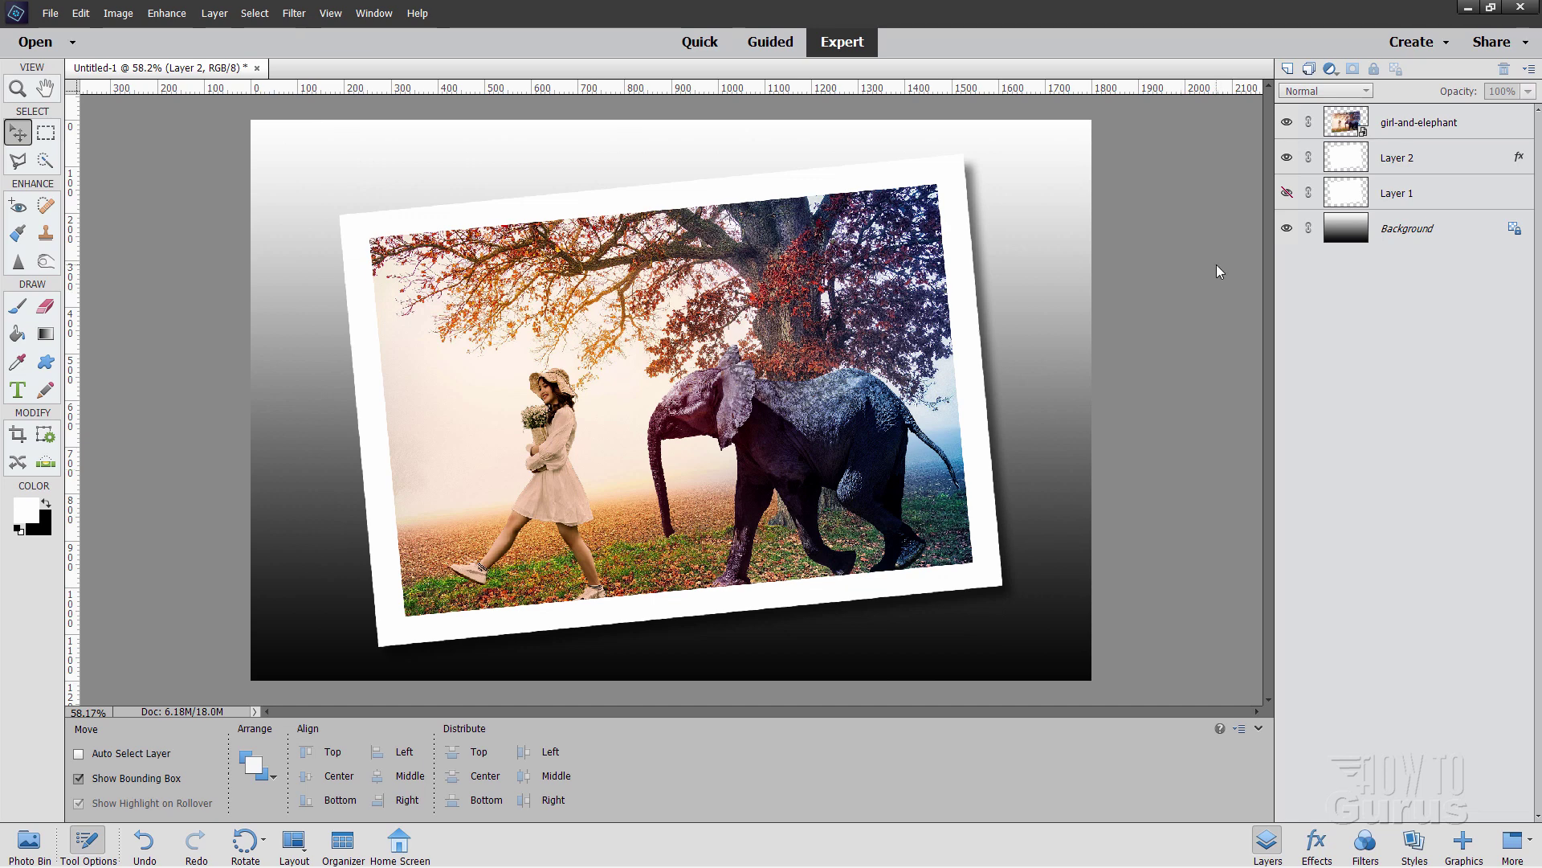
click(1322, 129)
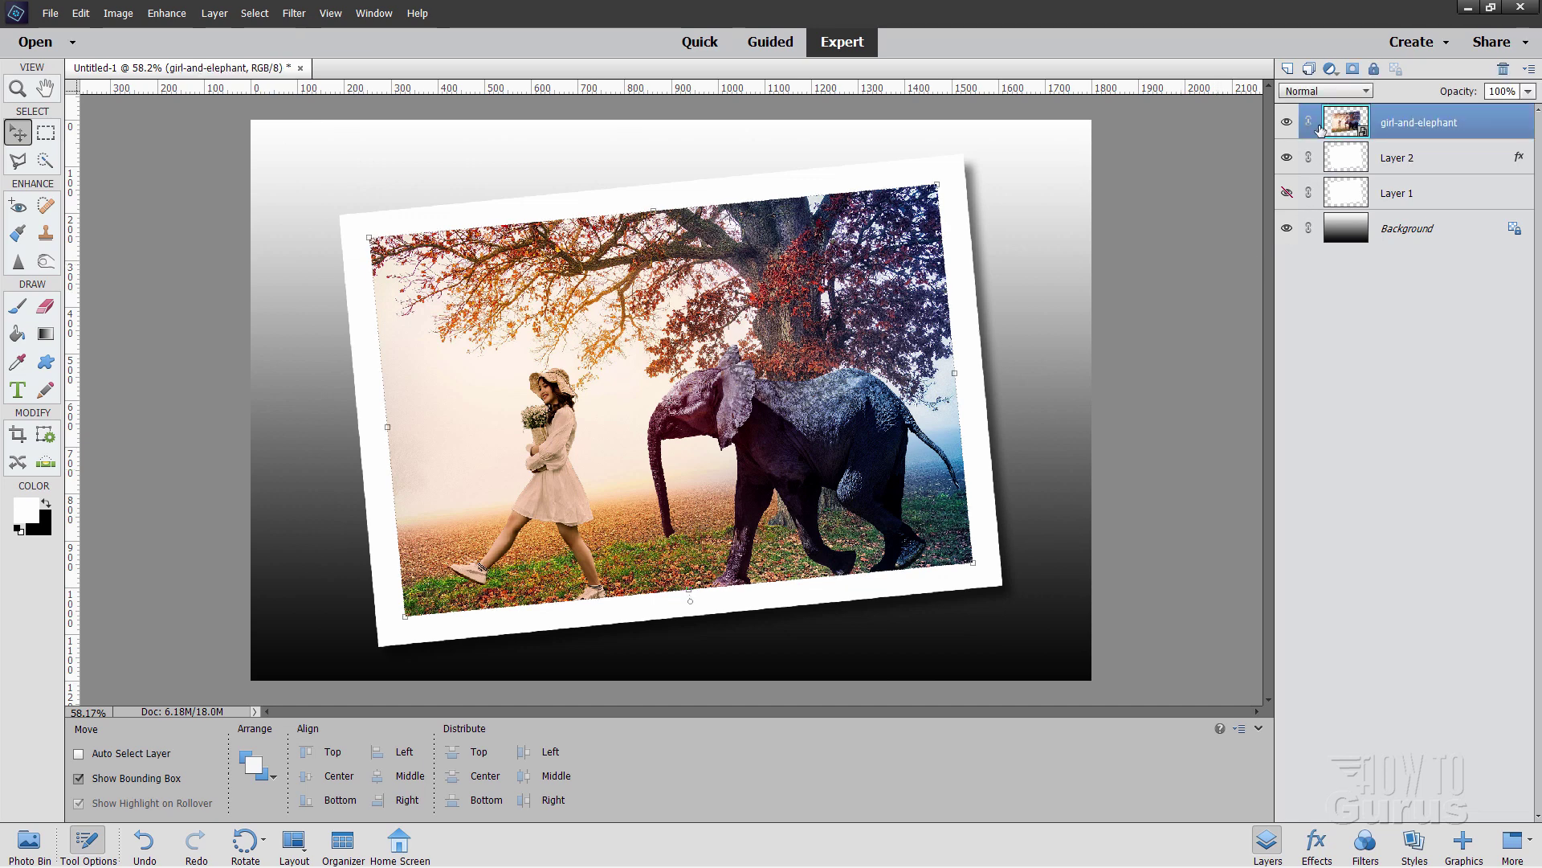
ctrl+click(1353, 143)
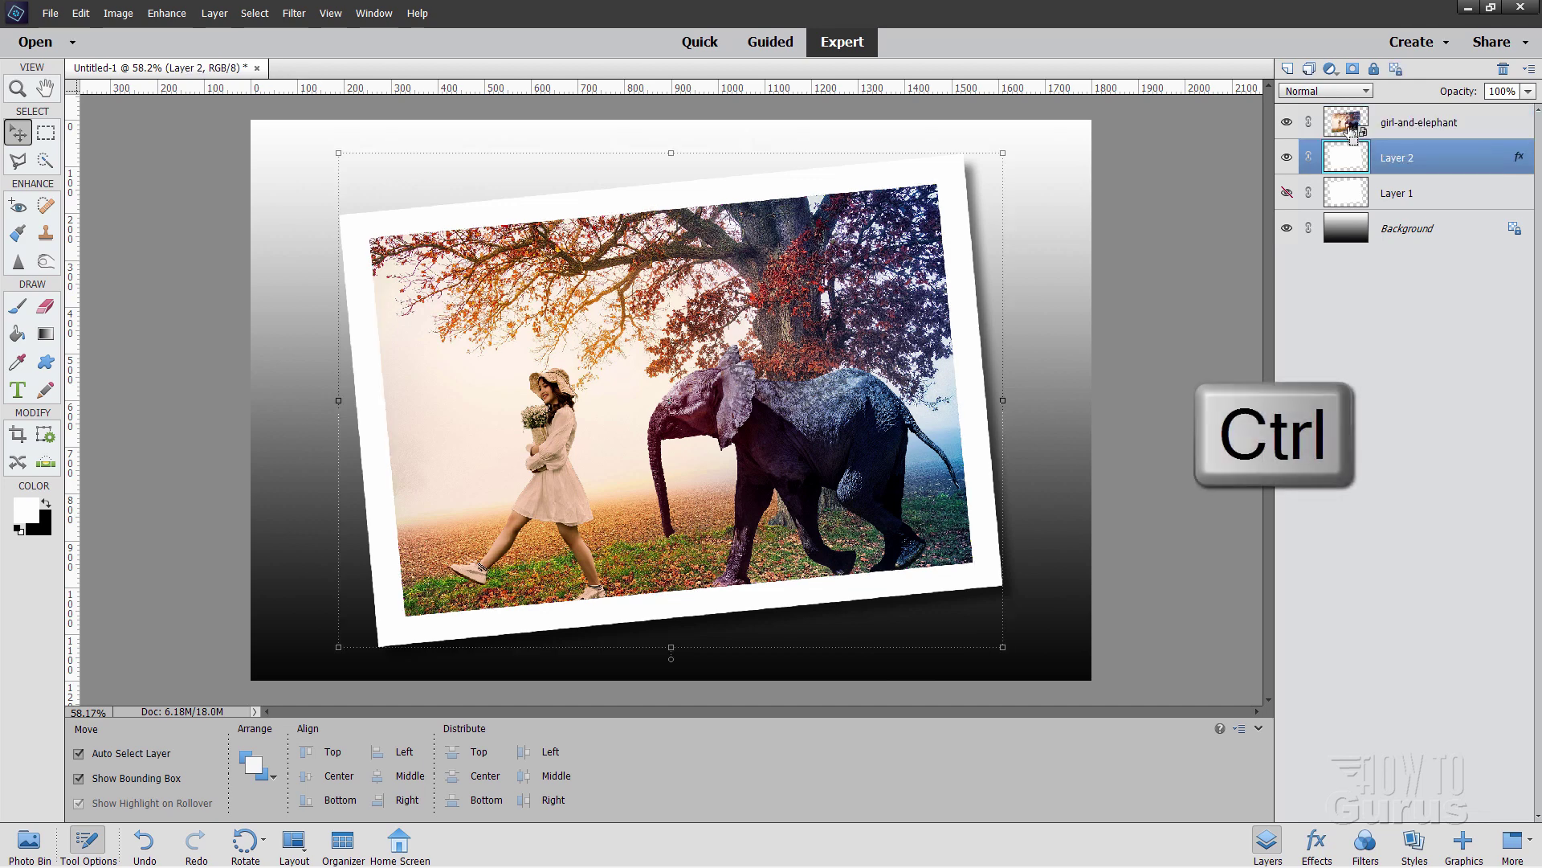
ctrl+click(1350, 128)
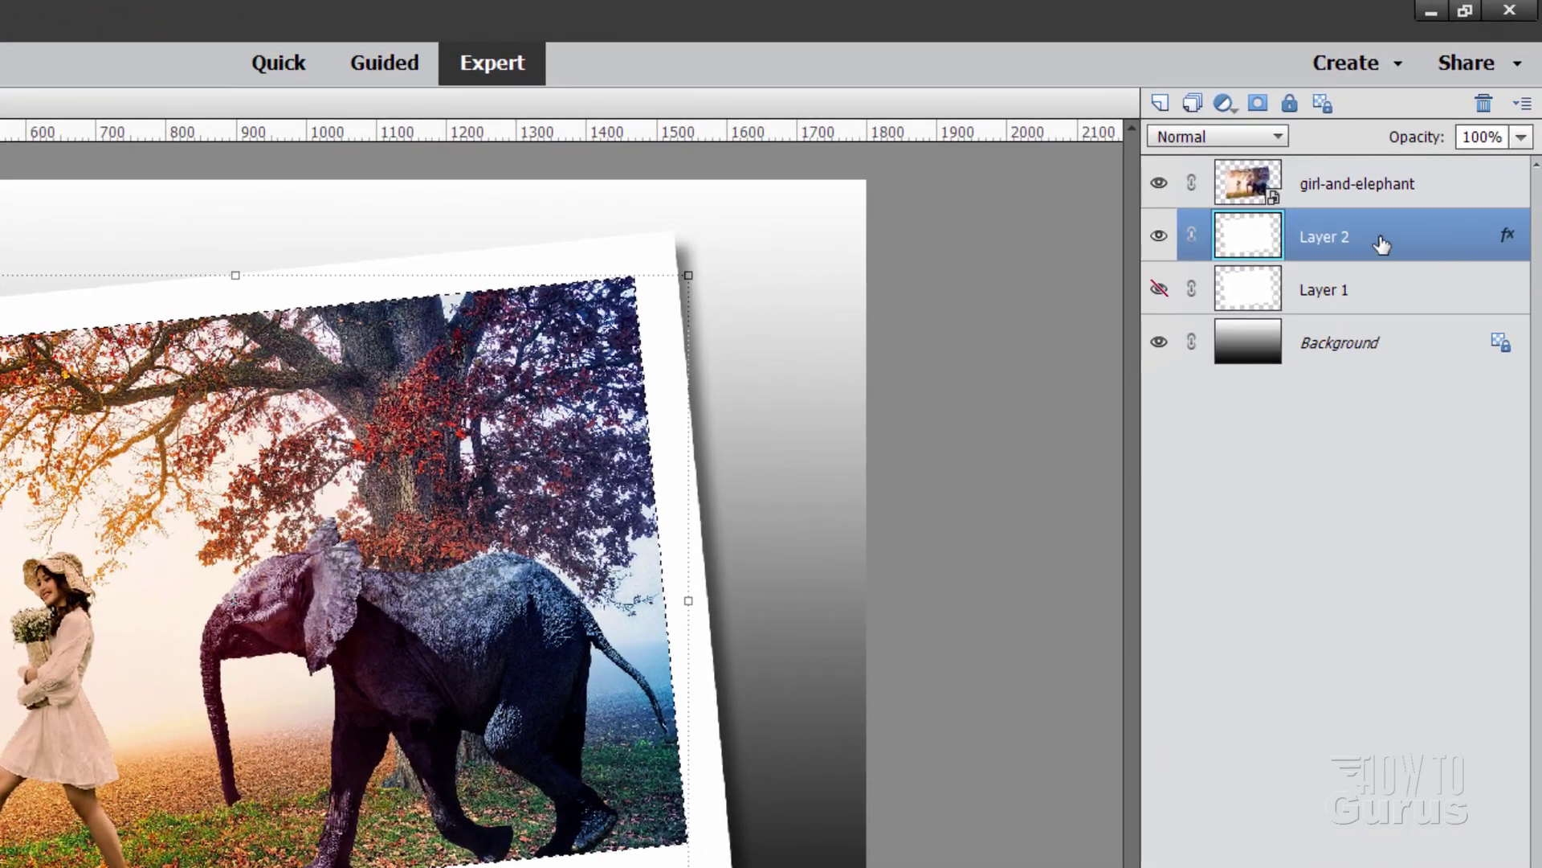
Duplicate Layer 2, move the copy above girl-and-elephant, and delete the photo-shaped area.
right_click(1320, 246)
click(1357, 321)
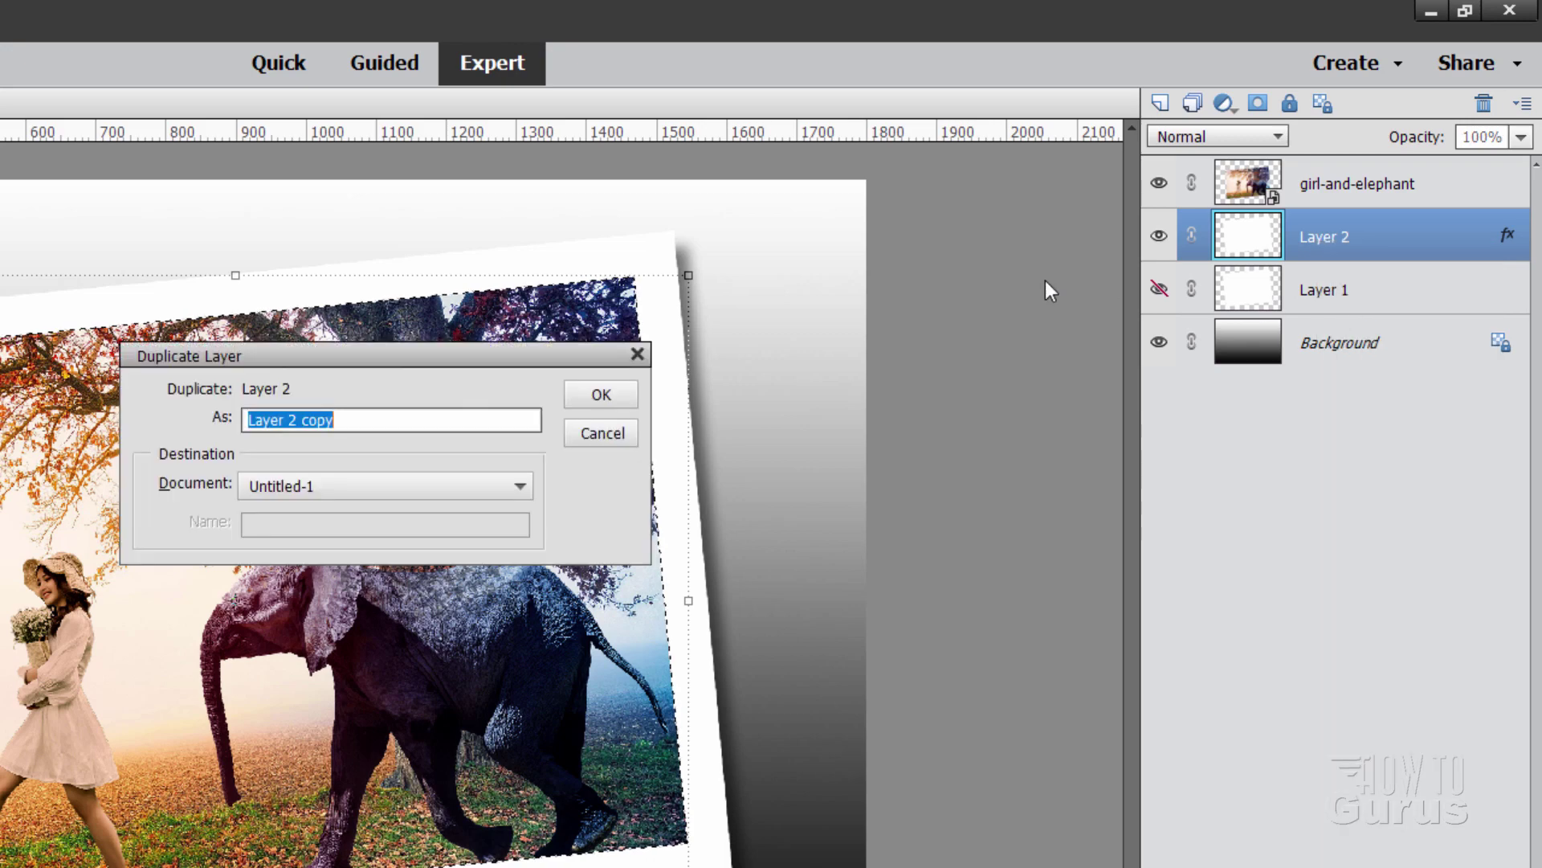
click(601, 394)
drag(1333, 251, 1319, 178)
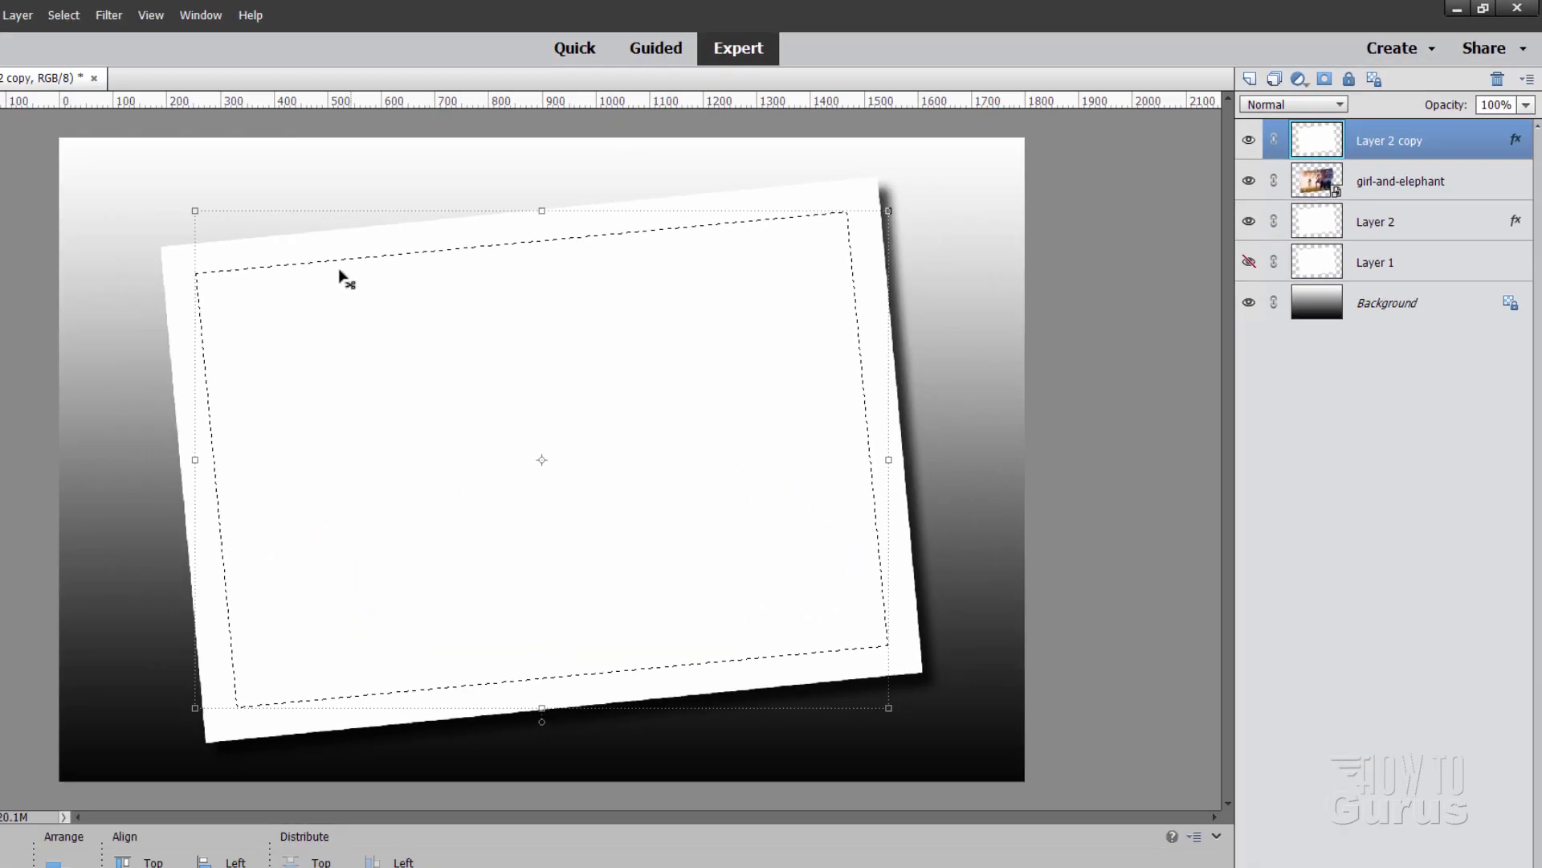
key(Delete)
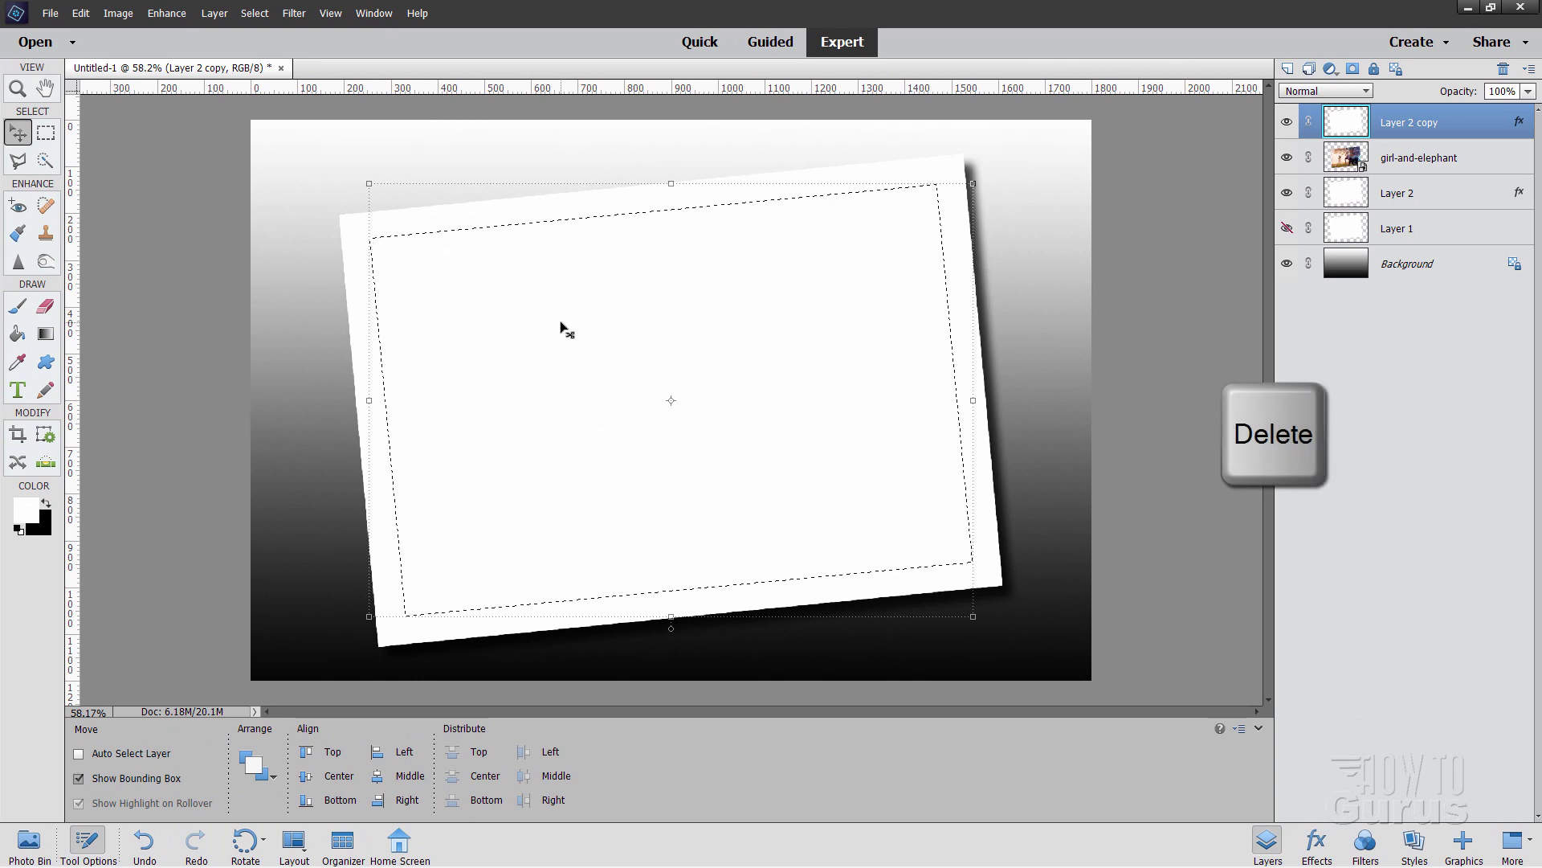
key(Delete)
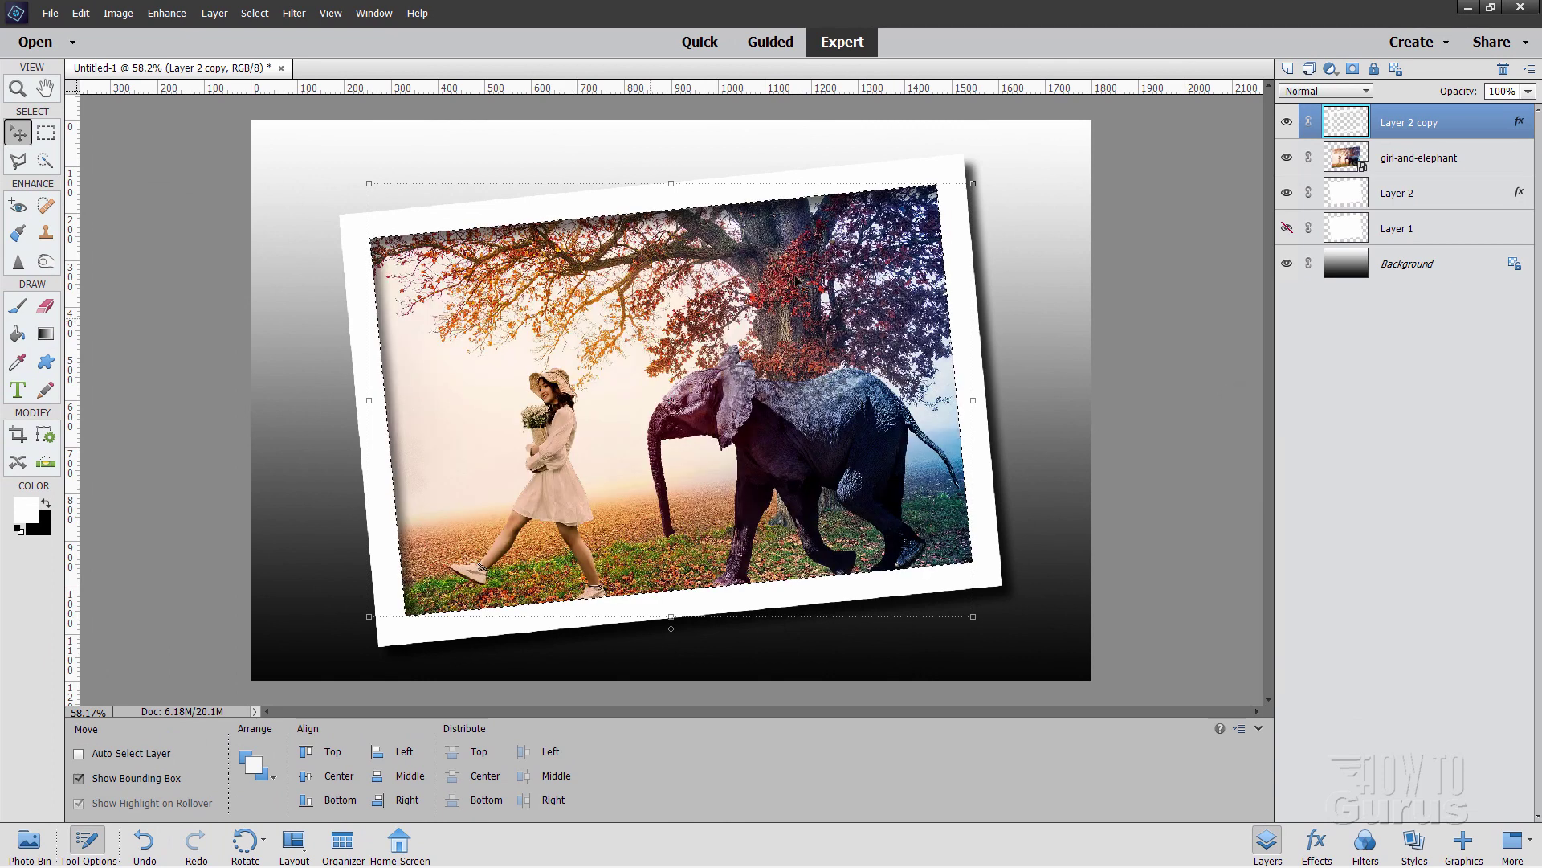
click(252, 14)
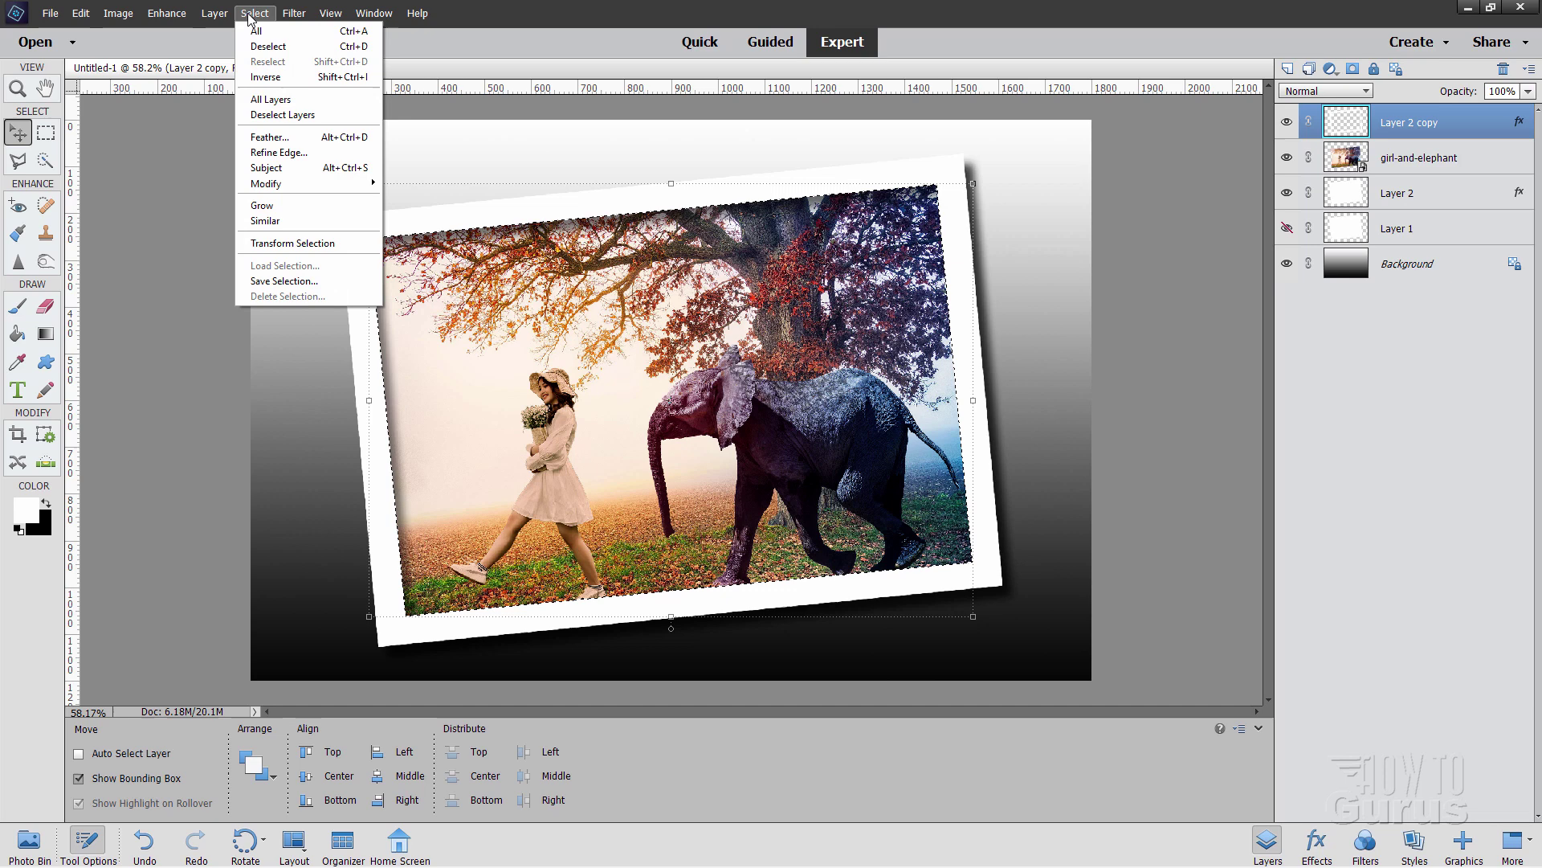
Deselect all layers and drop the selection around the framed photo with Ctrl+D.
click(282, 114)
key(ctrl+d)
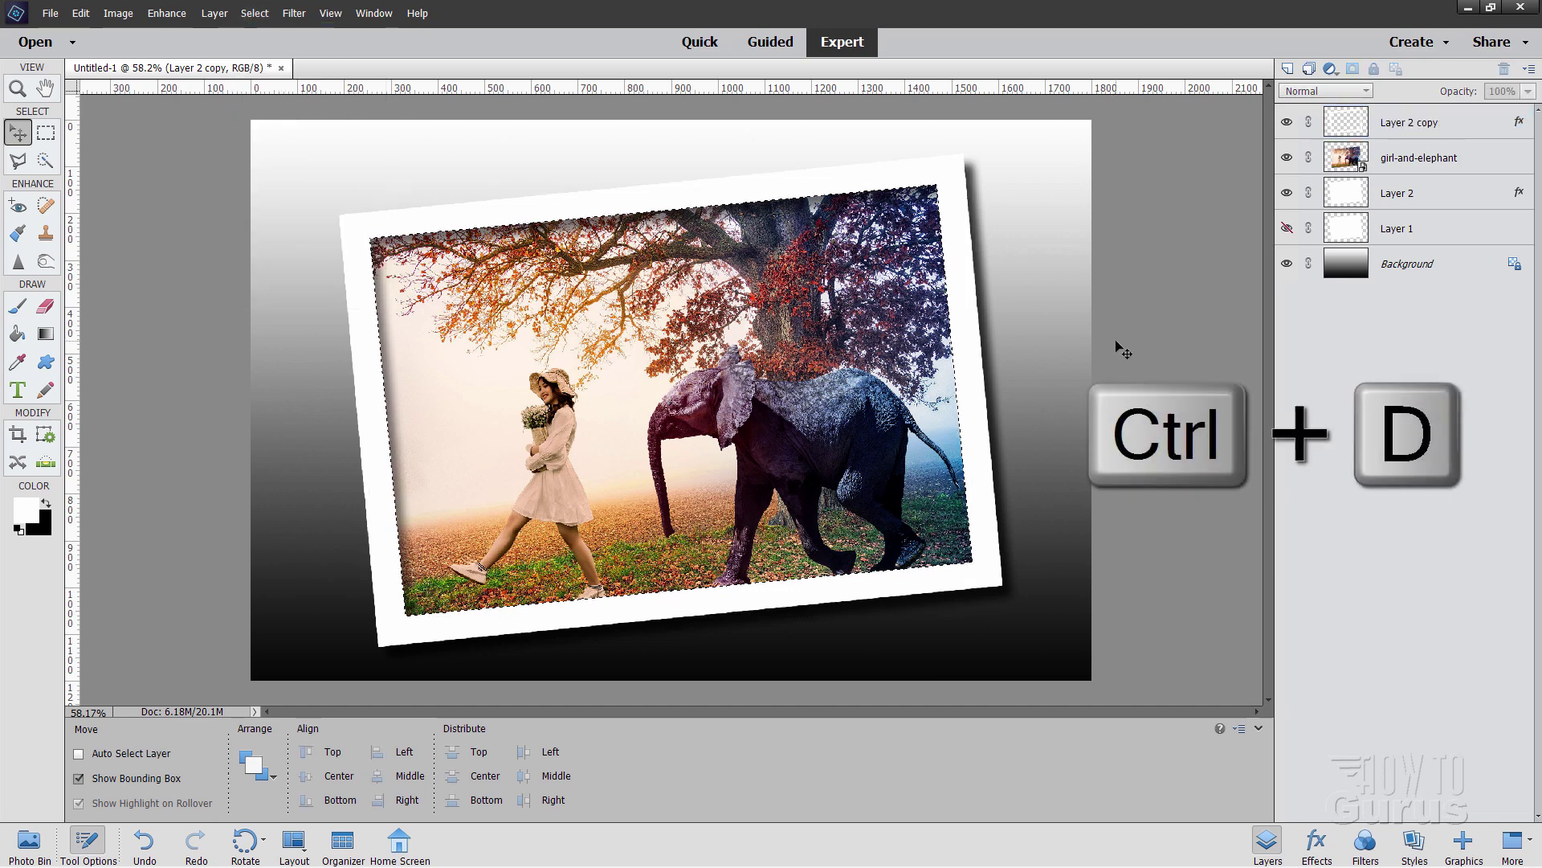